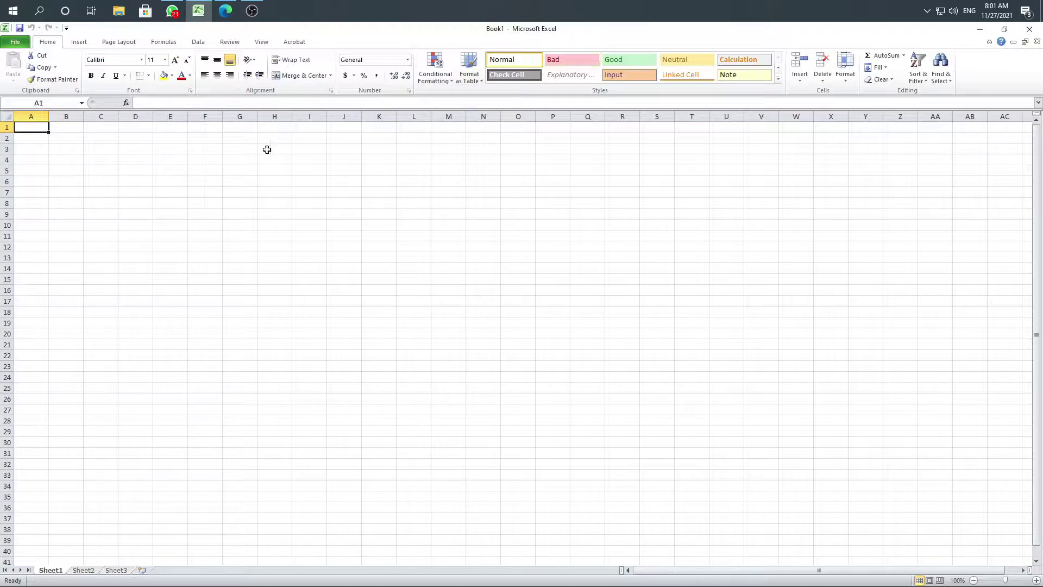
pyautogui.click(66, 156)
pyautogui.click(38, 139)
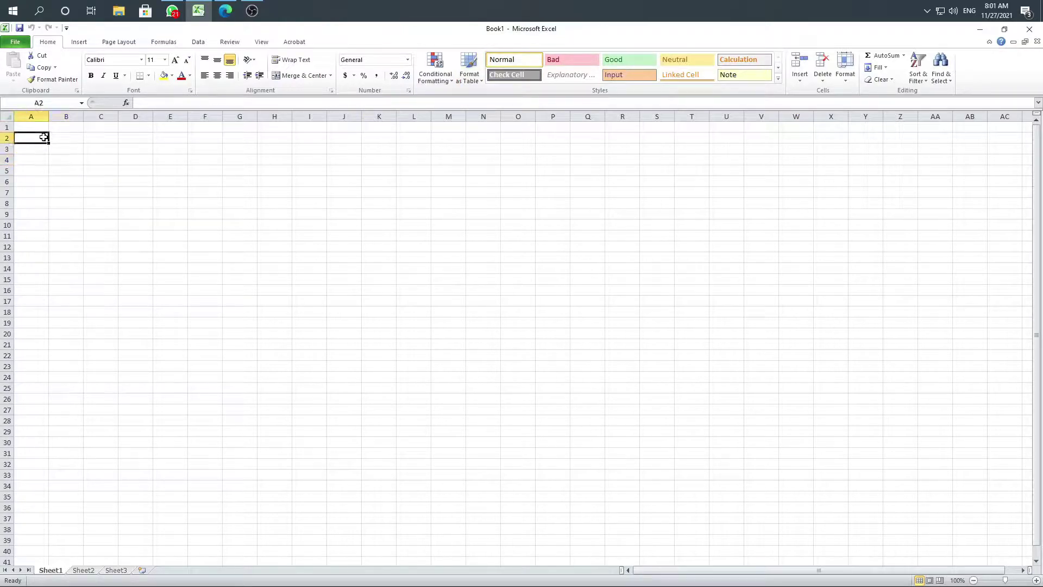
pyautogui.click(70, 152)
pyautogui.click(65, 136)
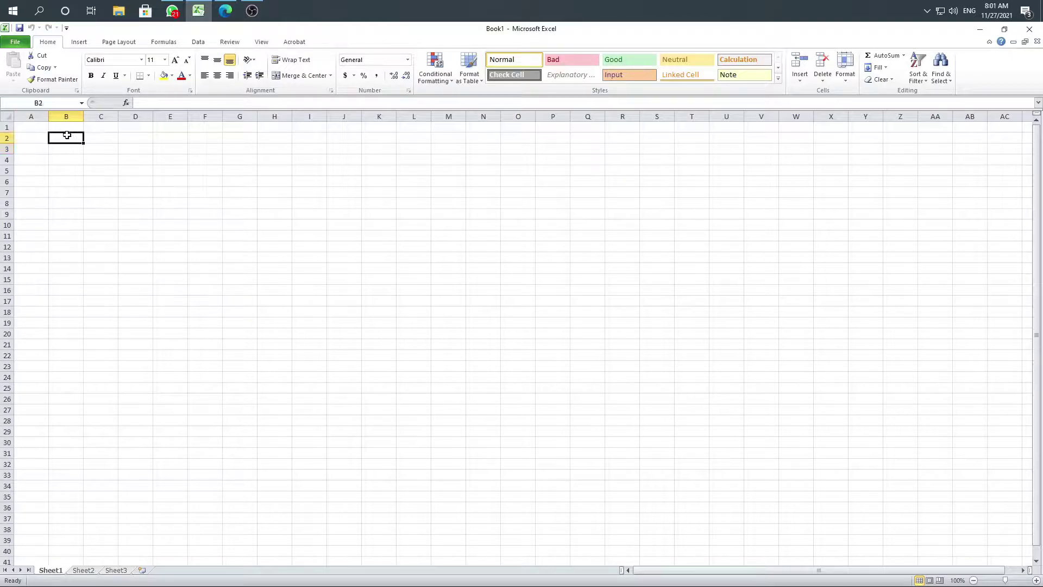
pyautogui.click(34, 146)
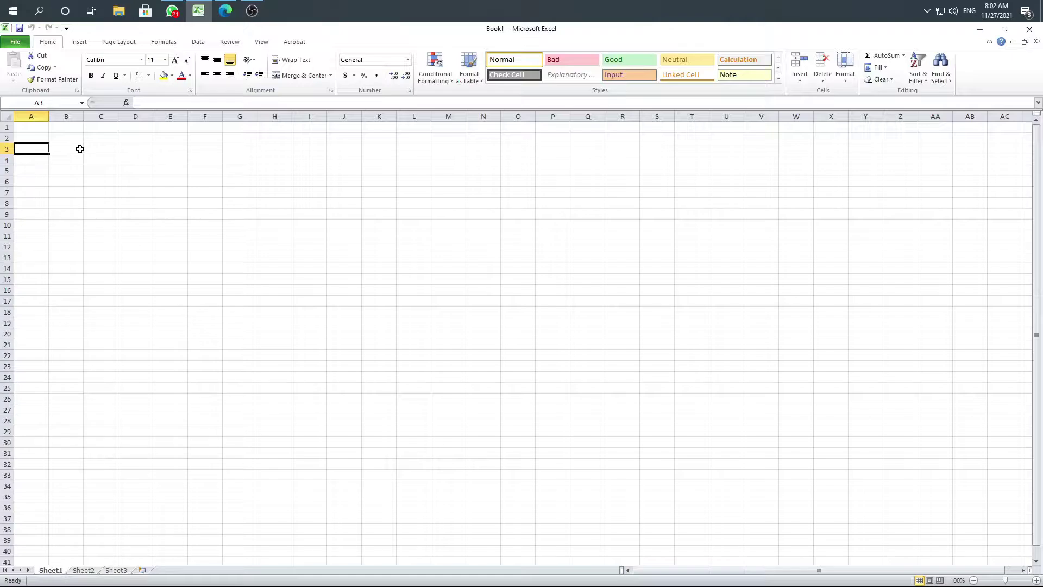
pyautogui.click(31, 136)
pyautogui.click(64, 136)
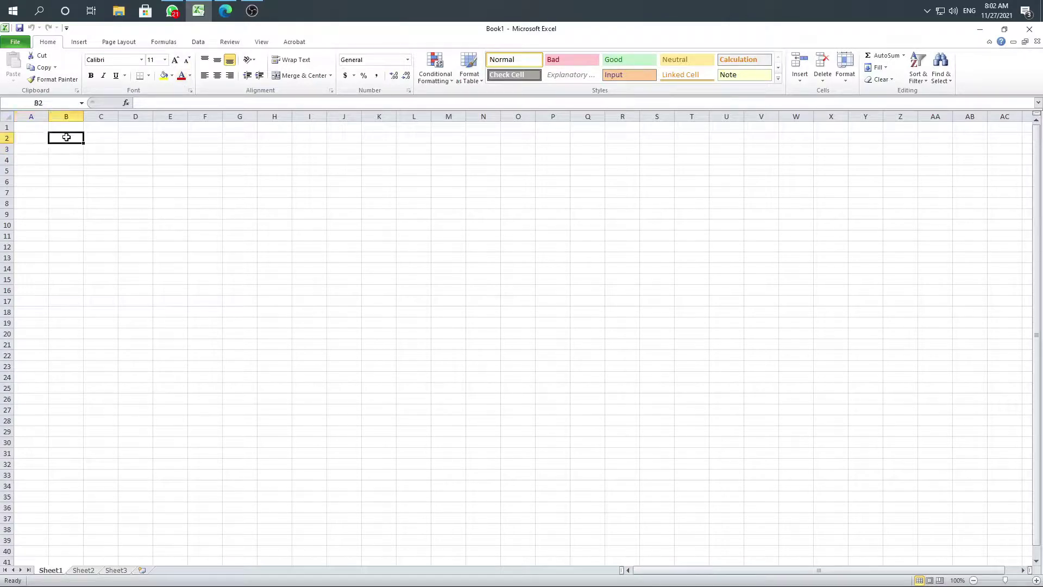
# Enter the column headings "nama barang" in cell B2 and "jumlah produksi" in cell C2.
pyautogui.click(125, 161)
pyautogui.click(66, 139)
pyautogui.write('nama')
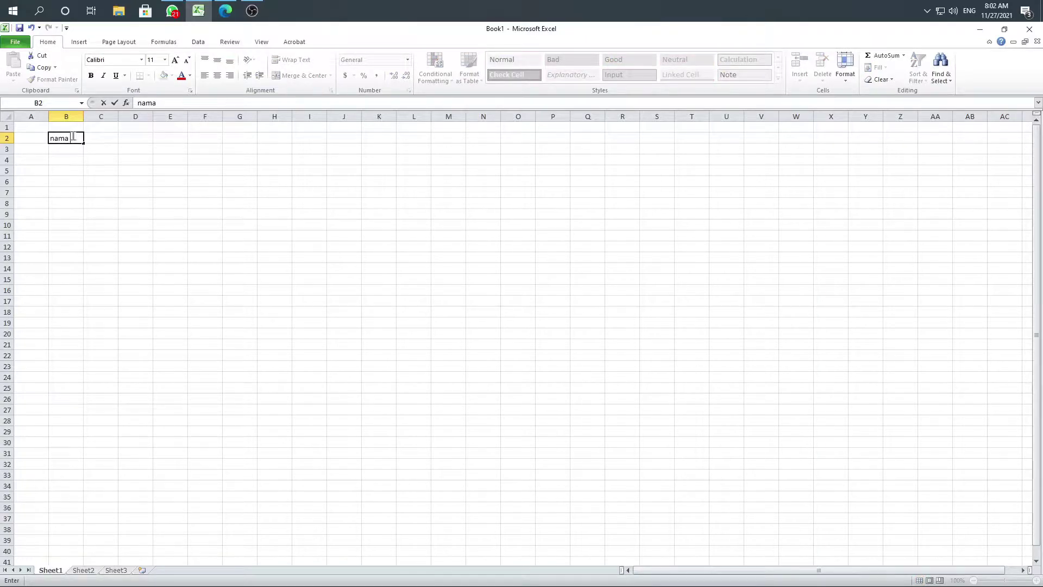
pyautogui.write(' barang')
pyautogui.press('Tab')
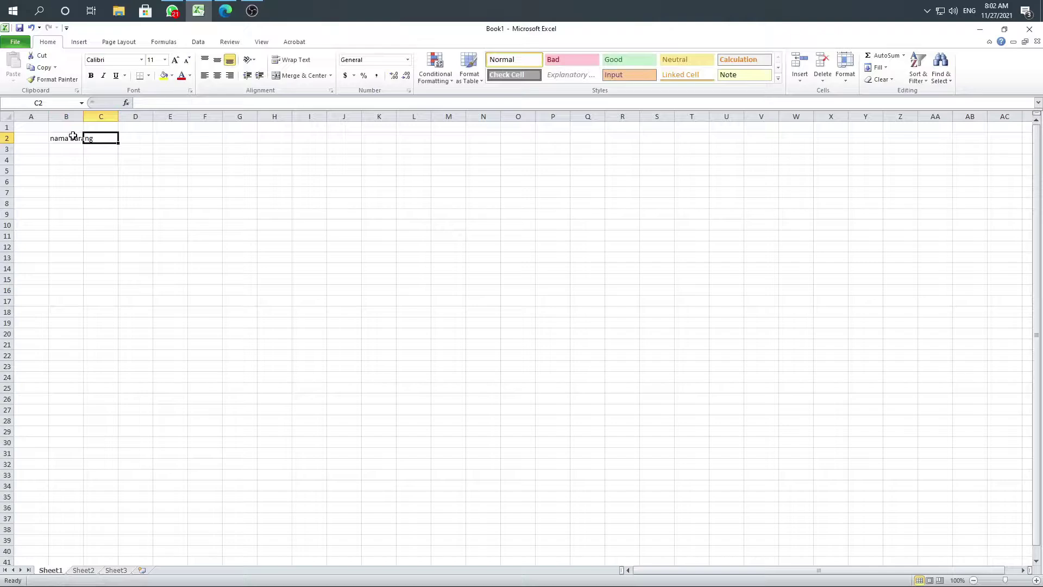
pyautogui.write('jumlah')
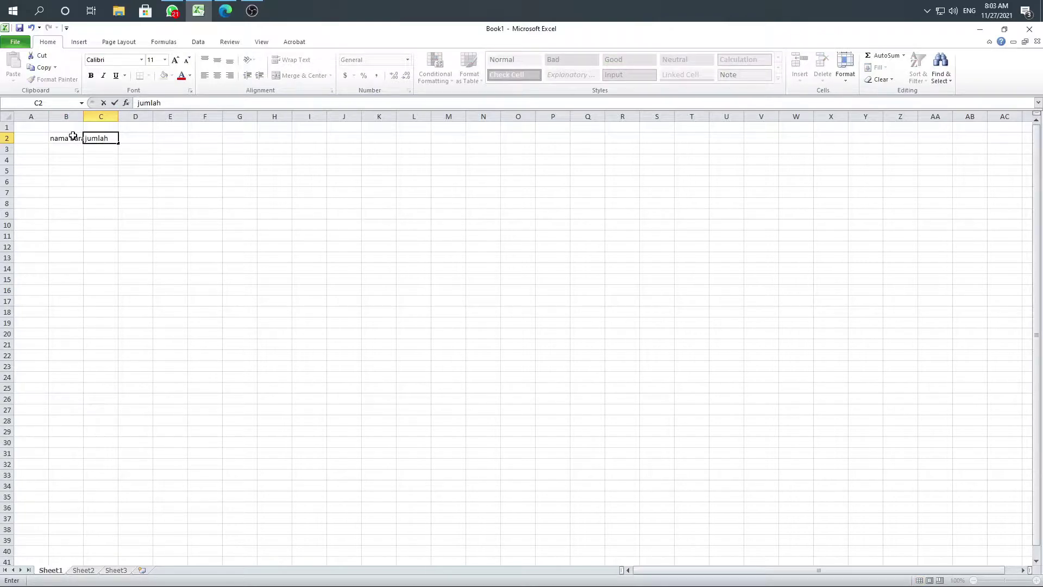
pyautogui.write(' produksi')
pyautogui.press('Tab')
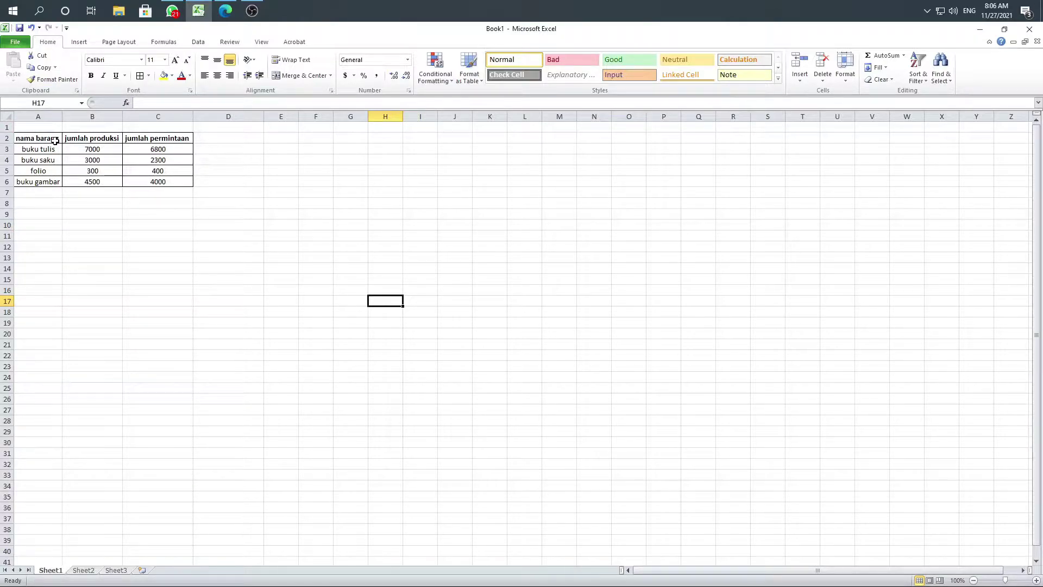
# Move the bordered data table in A2:C6 up one row so it starts in cell A1.
pyautogui.moveTo(35, 139); pyautogui.dragTo(146, 181)
pyautogui.click(46, 138)
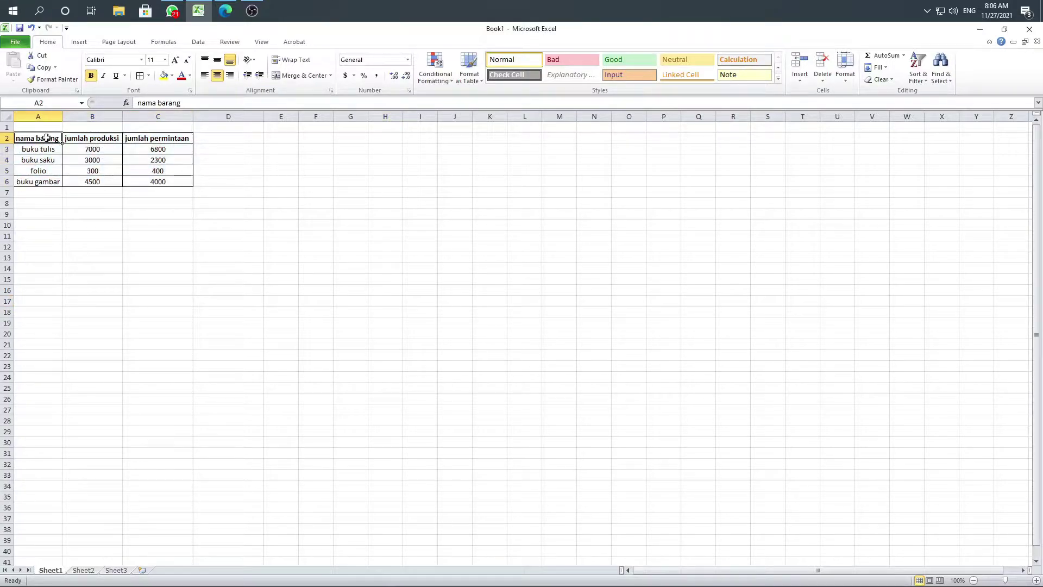
pyautogui.moveTo(47, 138); pyautogui.dragTo(155, 182)
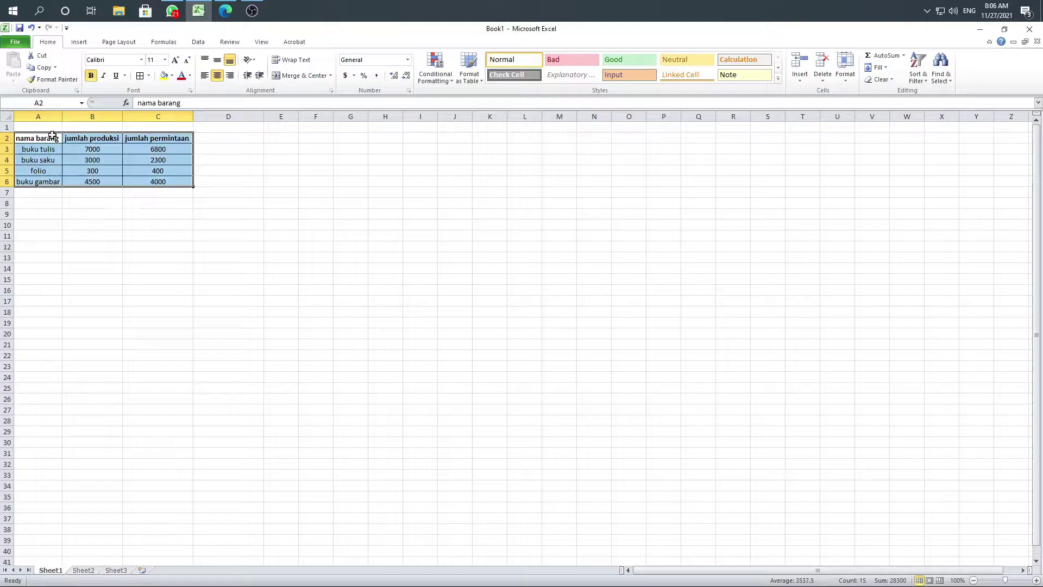
pyautogui.moveTo(51, 135); pyautogui.dragTo(53, 128)
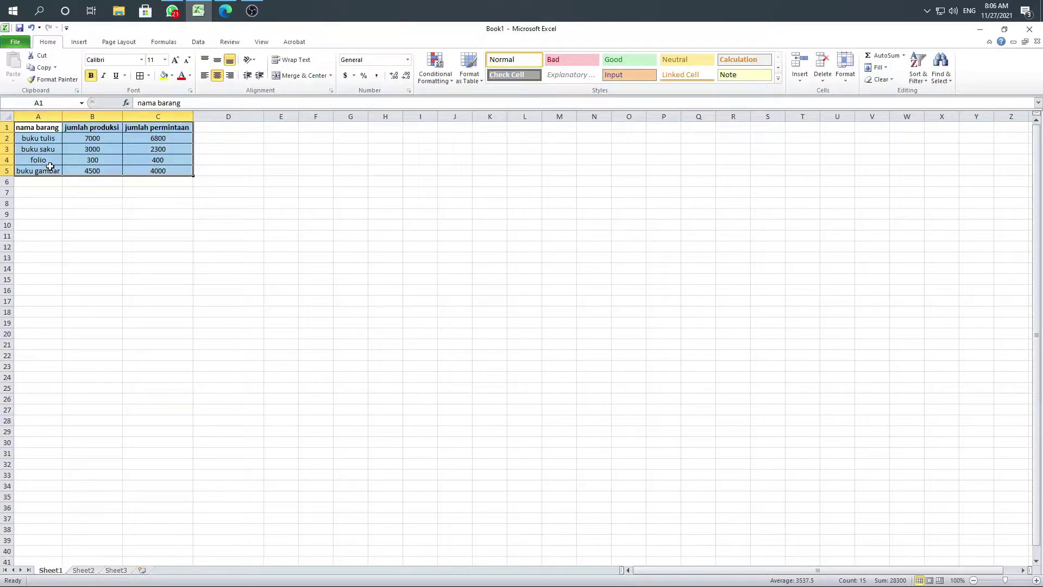
pyautogui.click(58, 255)
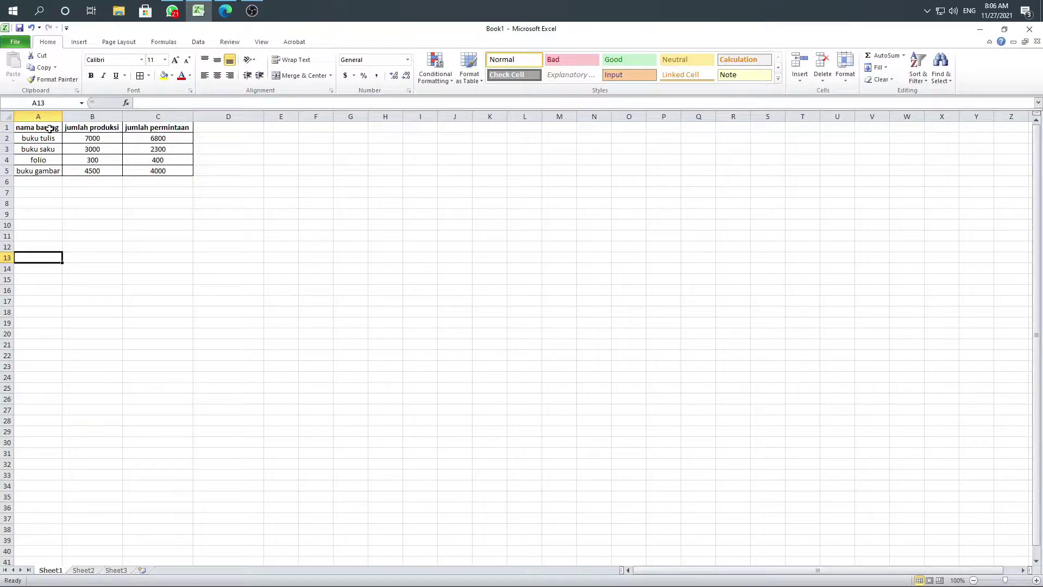
pyautogui.click(315, 205)
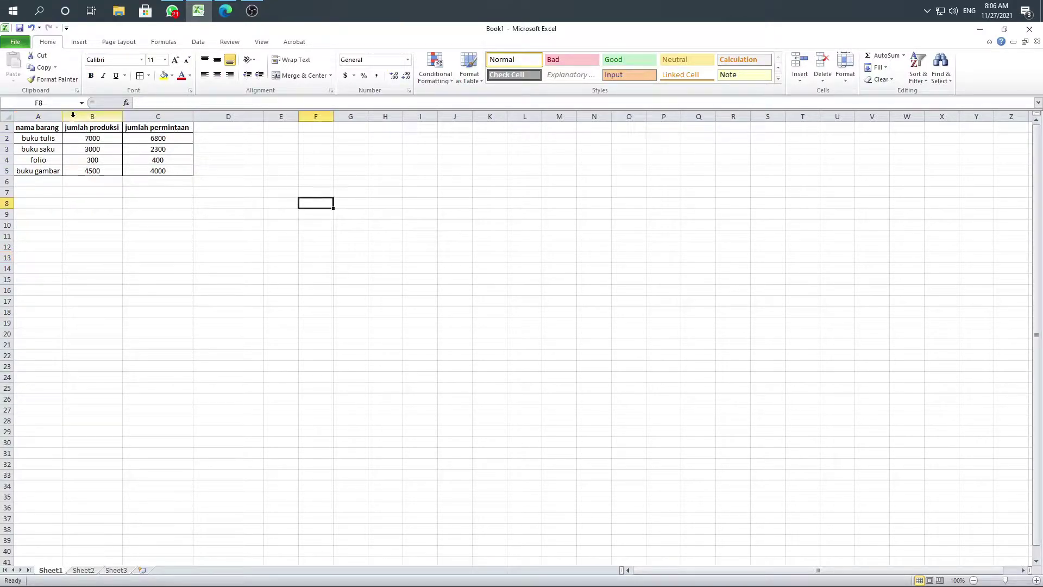
pyautogui.click(38, 126)
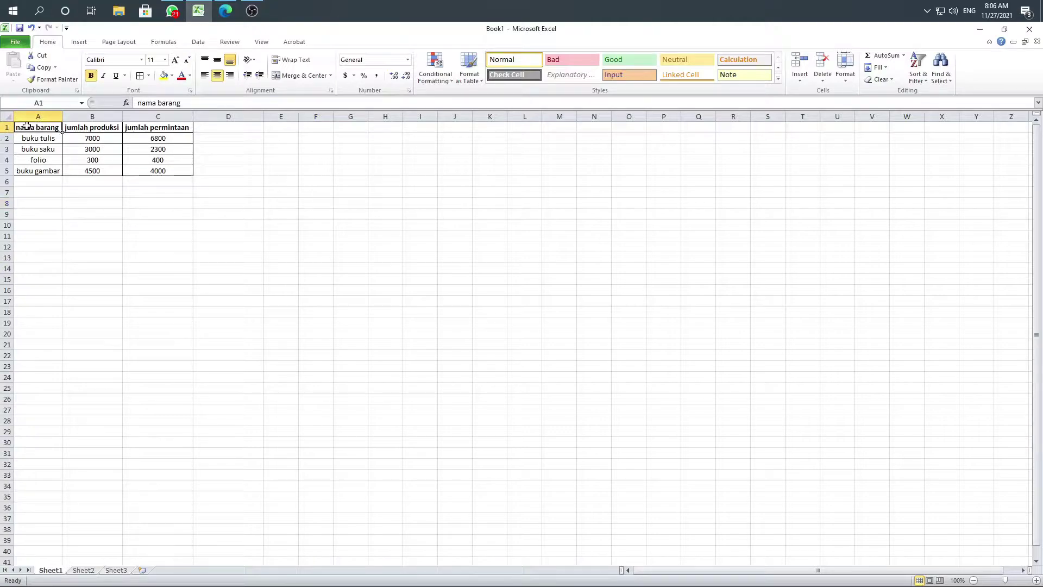
pyautogui.click(163, 173)
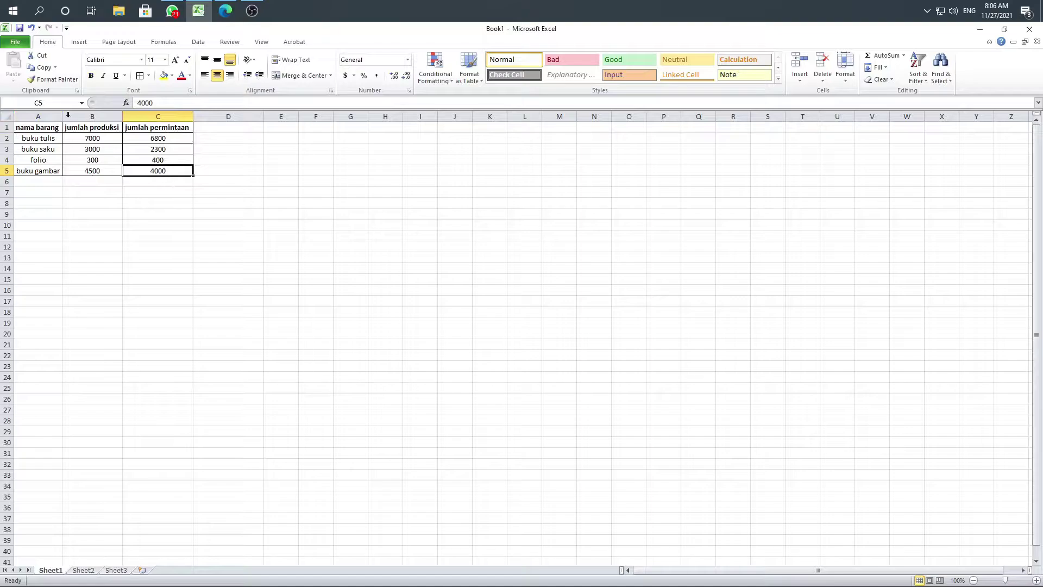
# Insert a 3-D clustered column chart from the table in A1:C5 and move it up to start near row 4.
pyautogui.click(33, 128)
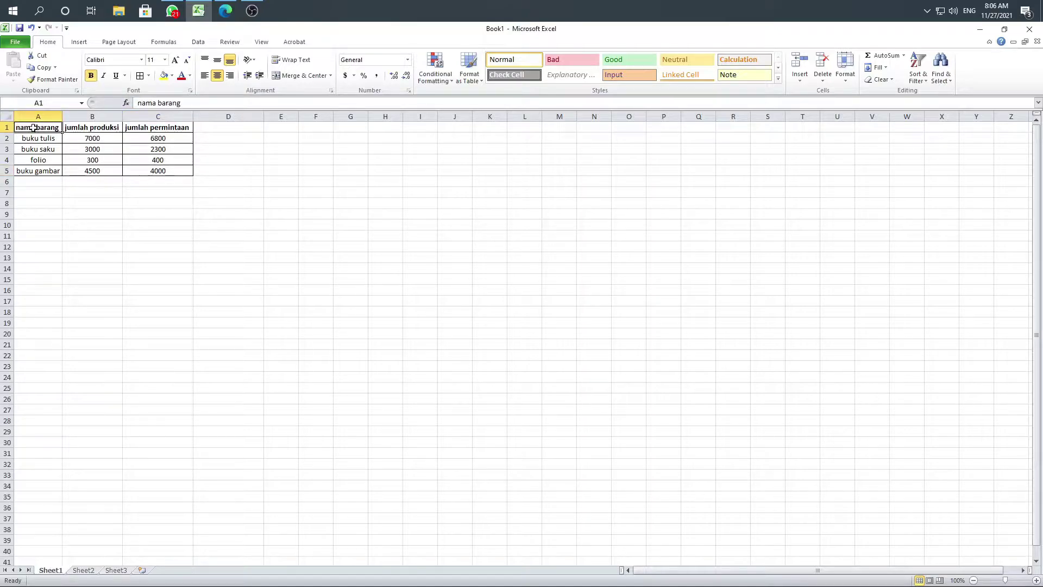
pyautogui.moveTo(33, 128); pyautogui.dragTo(155, 171)
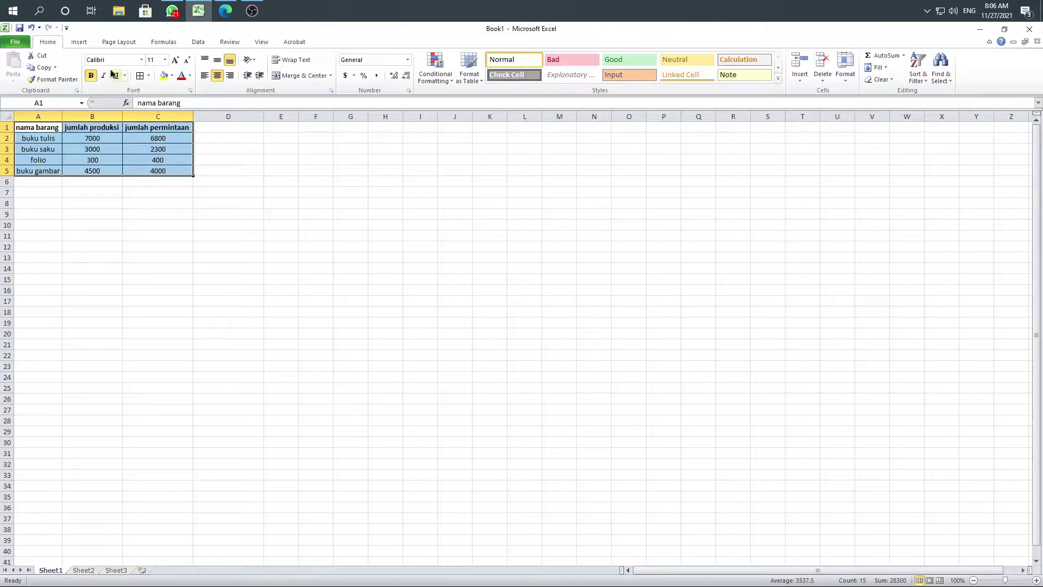
pyautogui.click(79, 41)
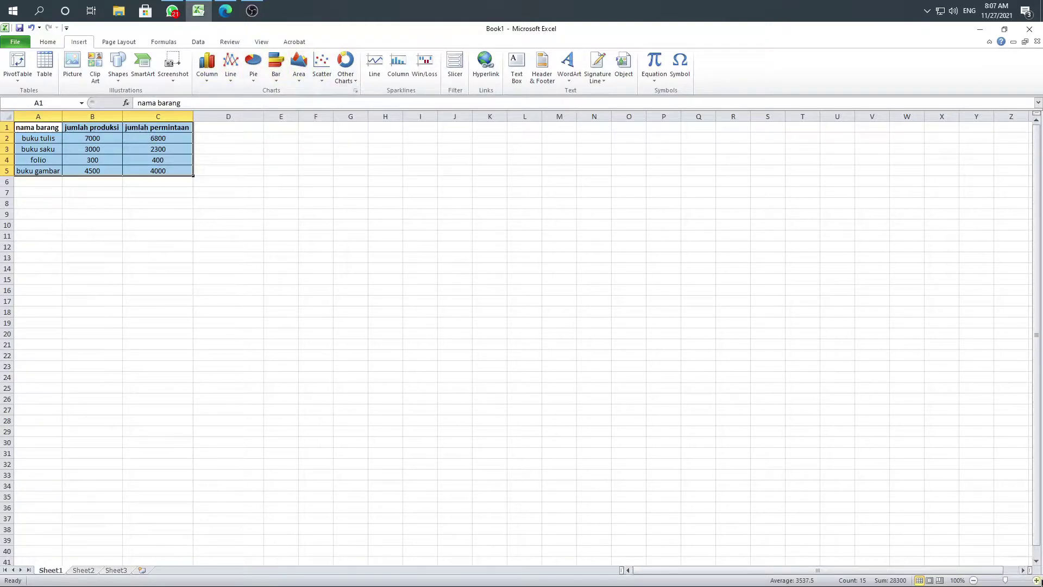
pyautogui.click(1035, 580)
pyautogui.click(1036, 580)
pyautogui.click(1035, 580)
pyautogui.click(1036, 580)
pyautogui.click(1036, 580)
pyautogui.click(1036, 580)
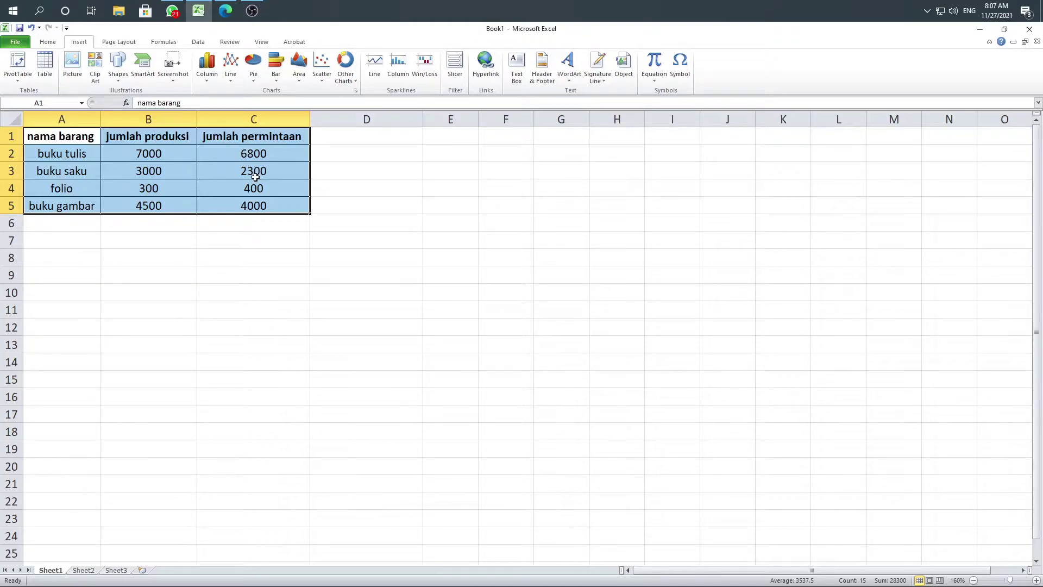
pyautogui.click(207, 76)
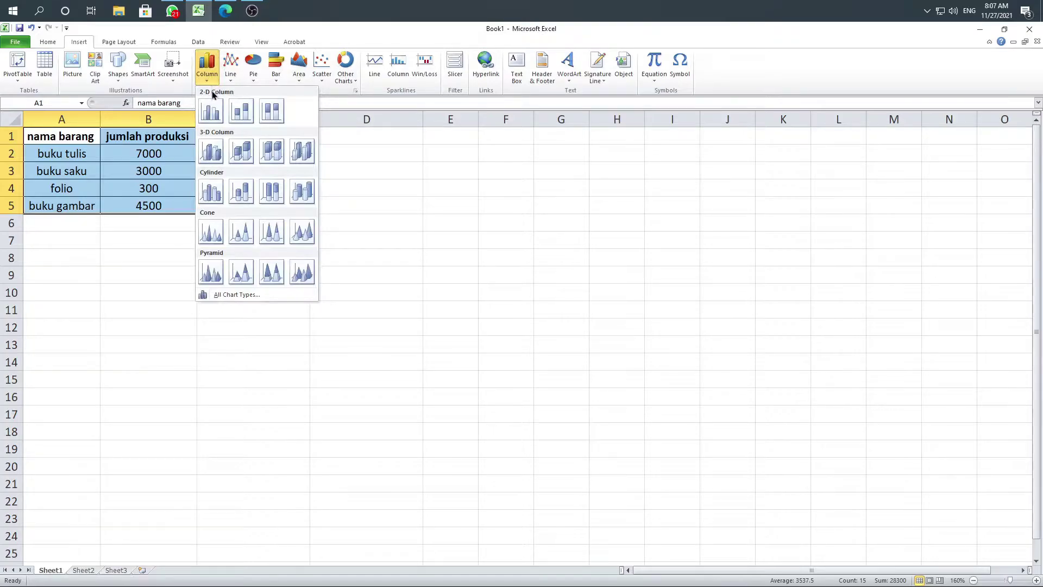
pyautogui.click(211, 151)
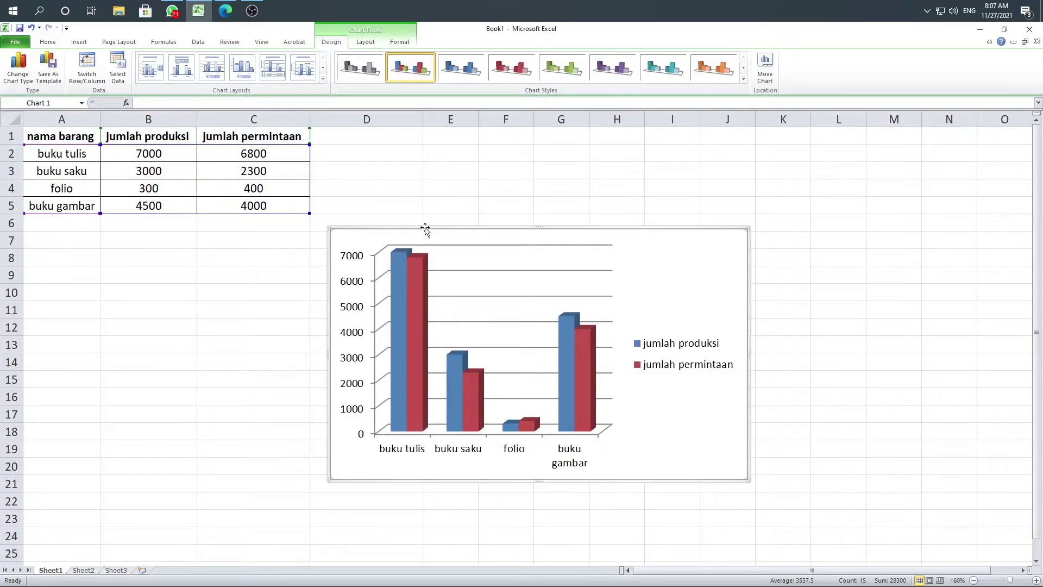
pyautogui.moveTo(426, 229); pyautogui.dragTo(428, 194)
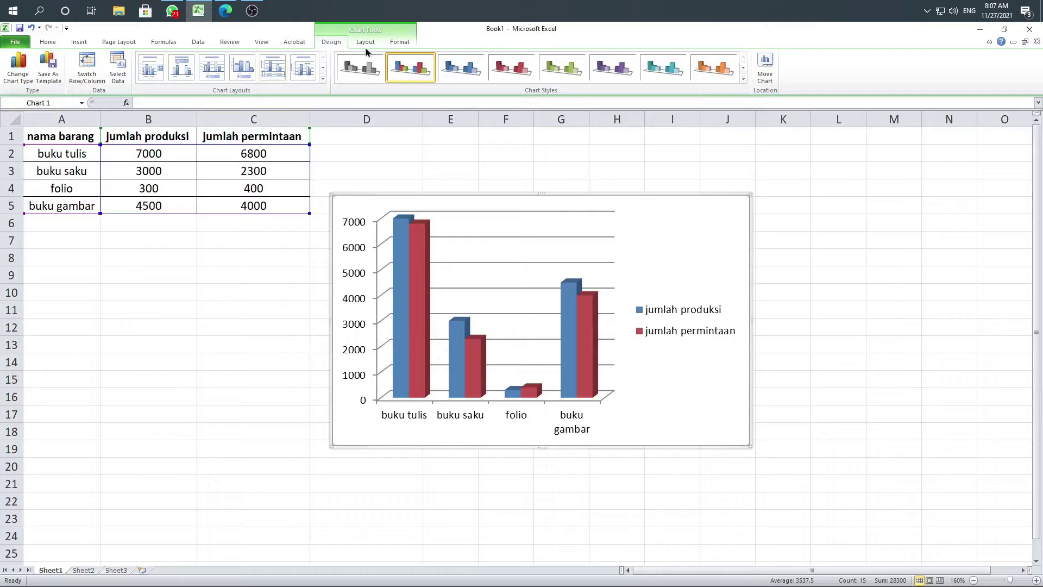
# Look through the chart's design and layout options and compare its columns with the production and demand figures in the table.
pyautogui.scroll(-2, 330, 47)
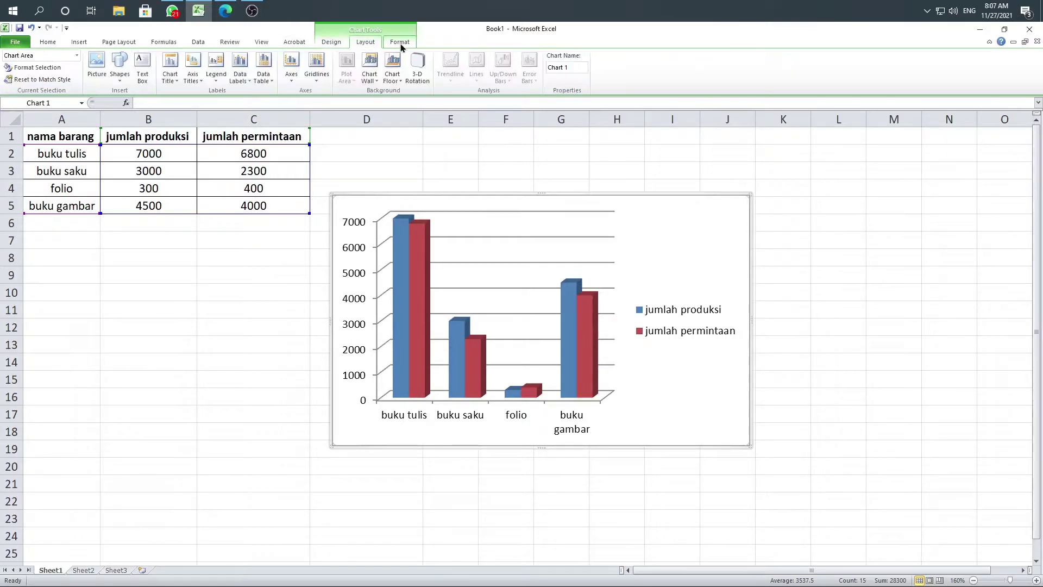
pyautogui.scroll(2, 331, 47)
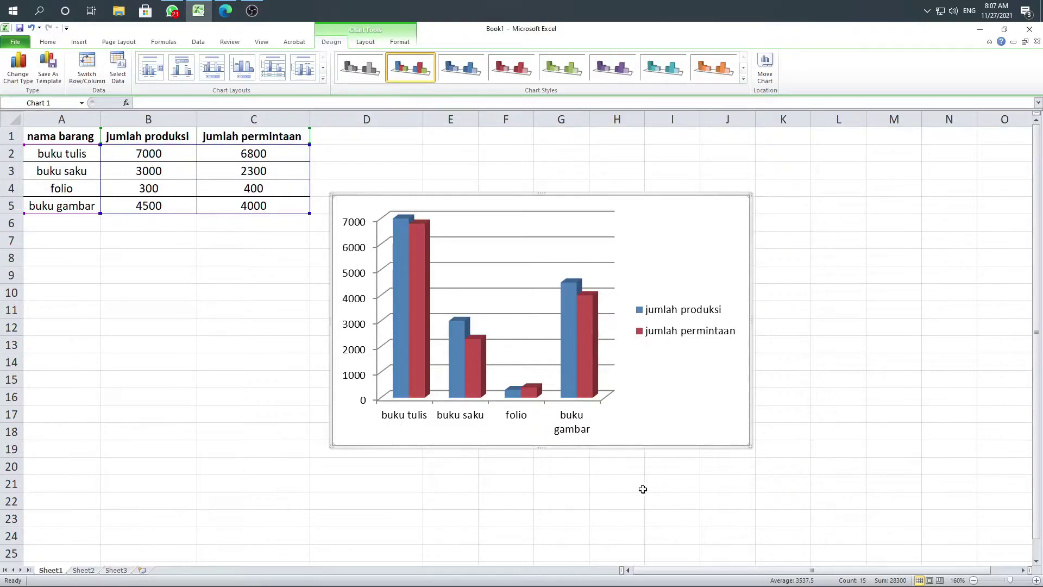
pyautogui.click(478, 384)
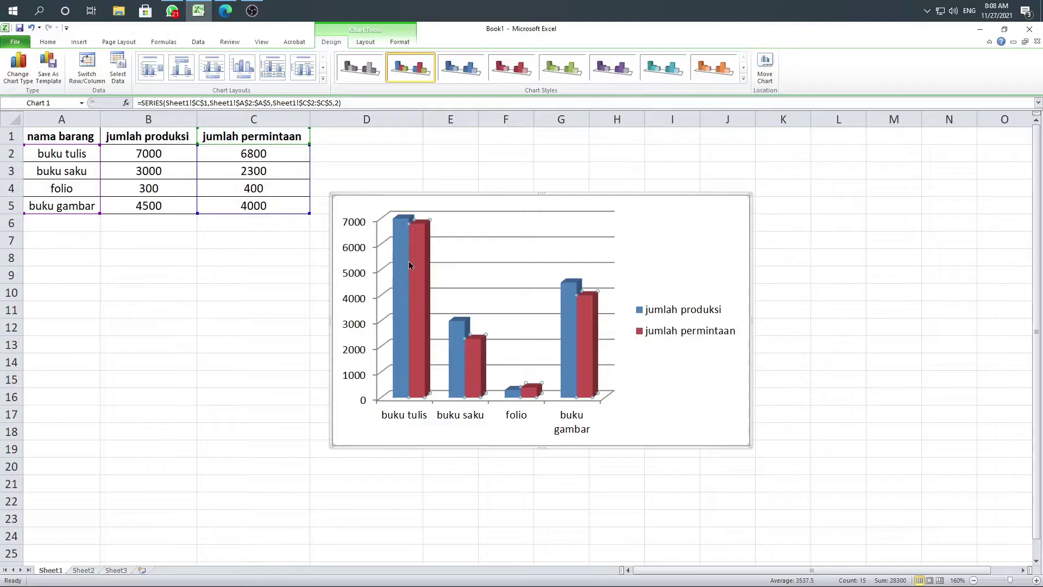
pyautogui.click(81, 142)
pyautogui.click(65, 158)
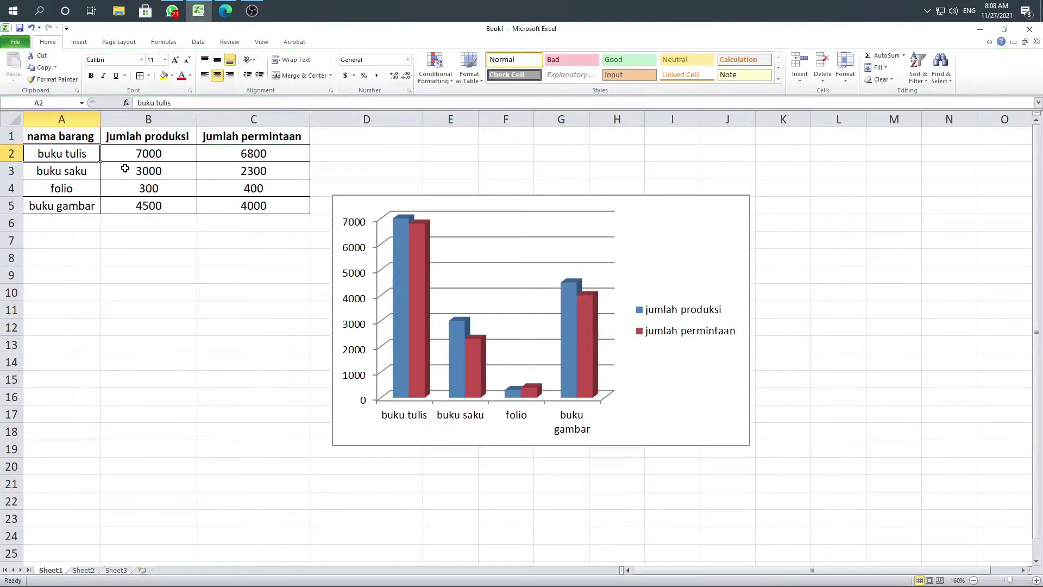
pyautogui.click(242, 184)
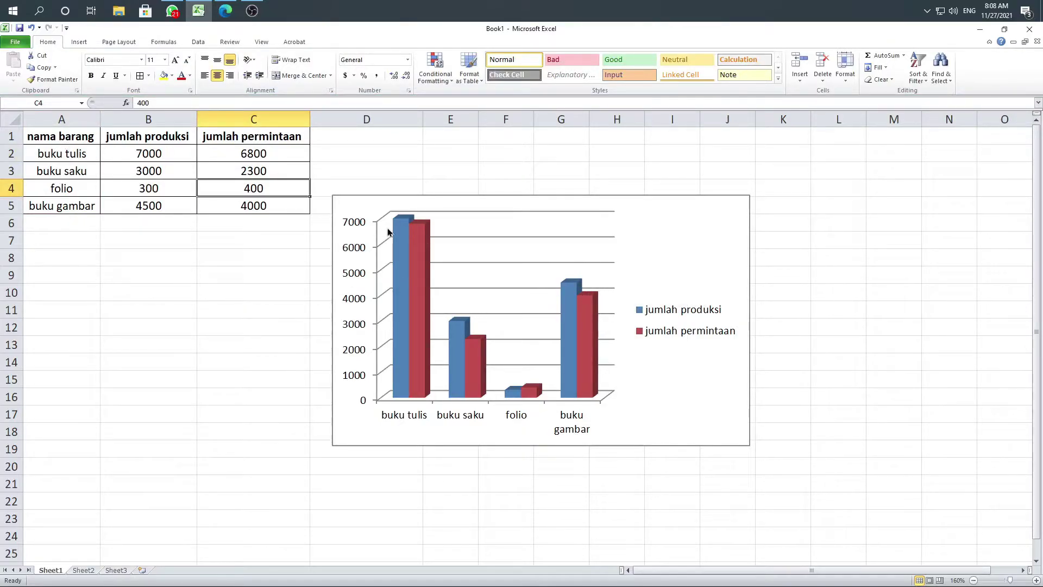
pyautogui.moveTo(399, 223)
pyautogui.click(482, 212)
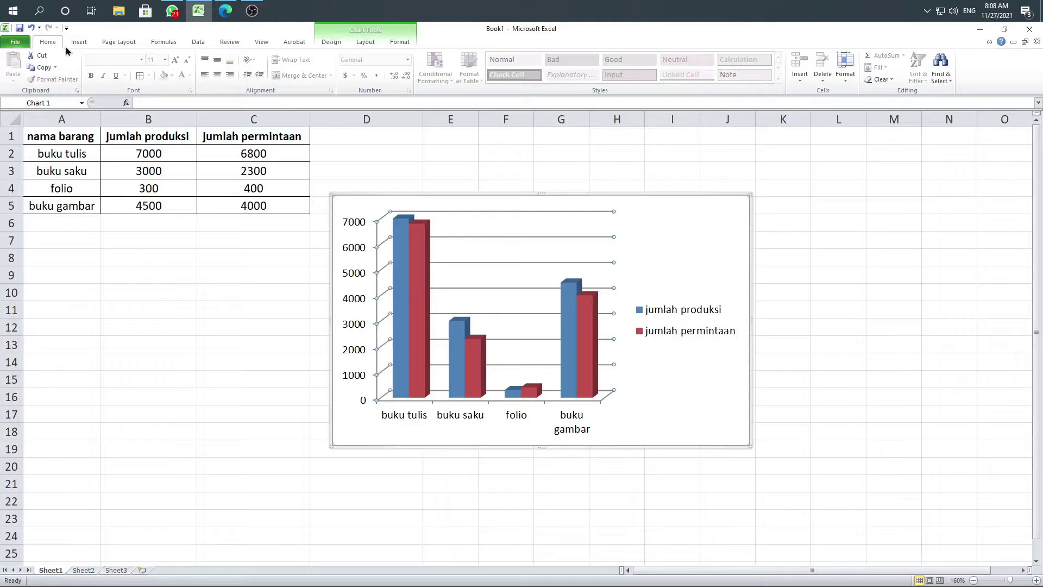
pyautogui.press('Escape')
# Browse the chart types available for the table in A1:C5, including area, scatter, bar, stock and surface.
pyautogui.moveTo(57, 137); pyautogui.dragTo(242, 203)
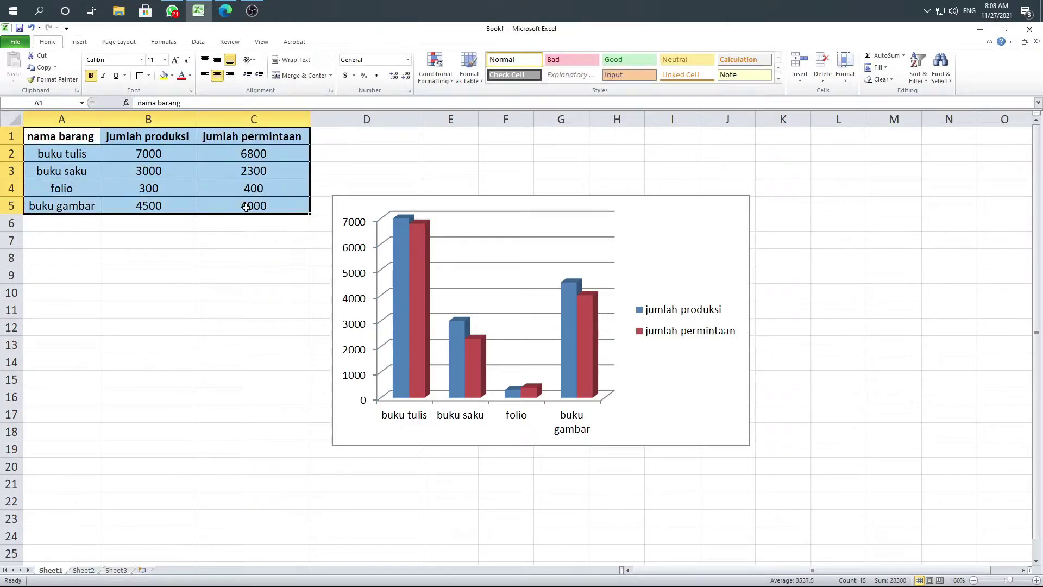
pyautogui.click(86, 43)
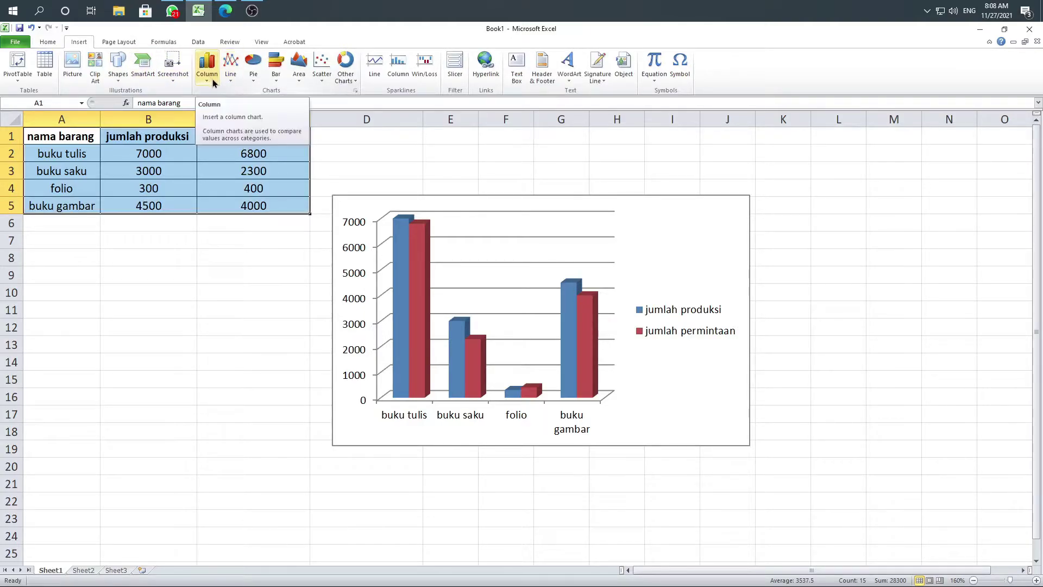
pyautogui.click(355, 90)
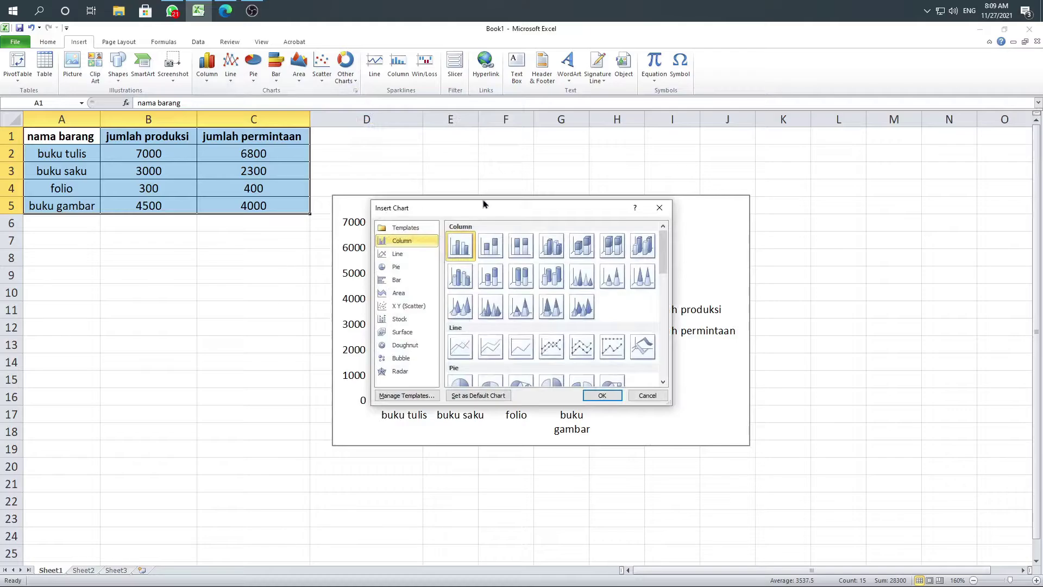
pyautogui.moveTo(487, 207); pyautogui.dragTo(440, 118)
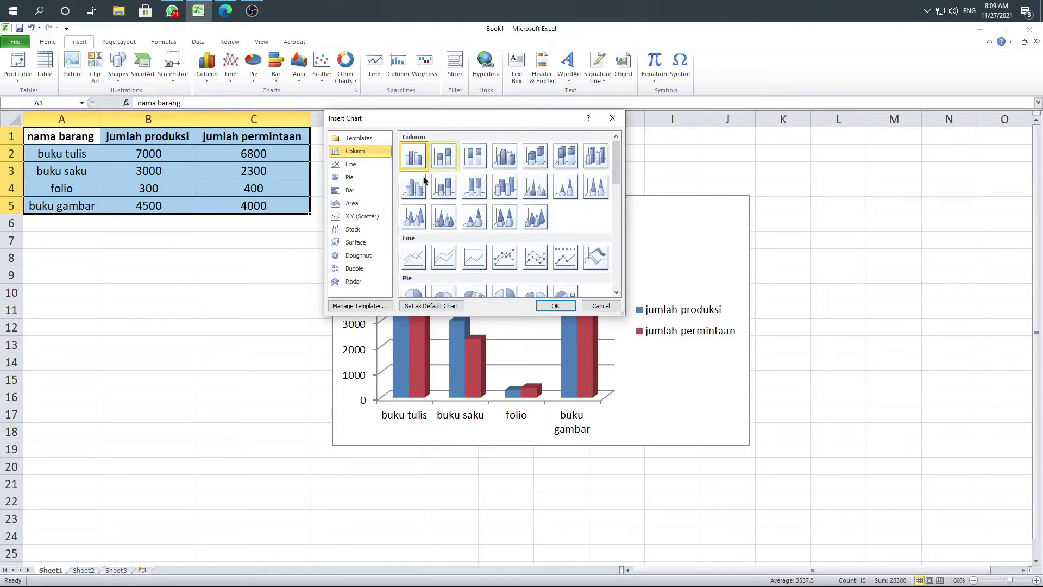
pyautogui.click(366, 202)
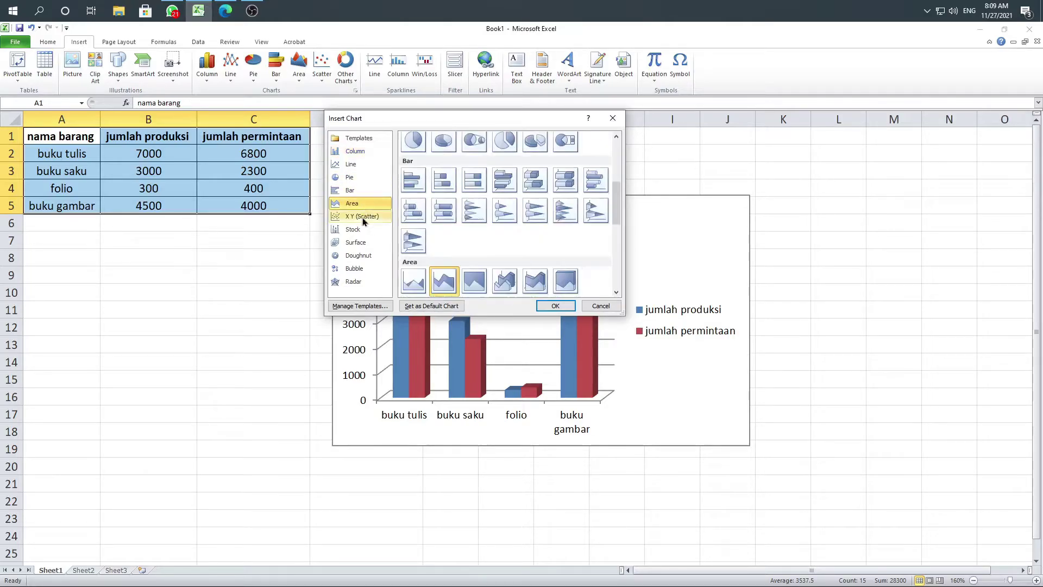
pyautogui.click(362, 216)
pyautogui.click(351, 191)
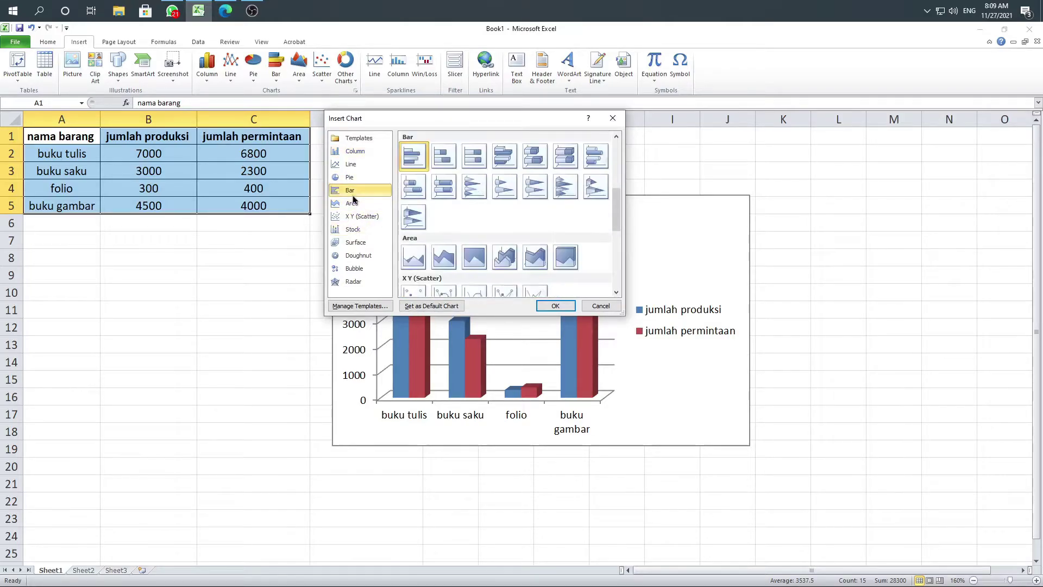
pyautogui.click(344, 229)
pyautogui.click(359, 241)
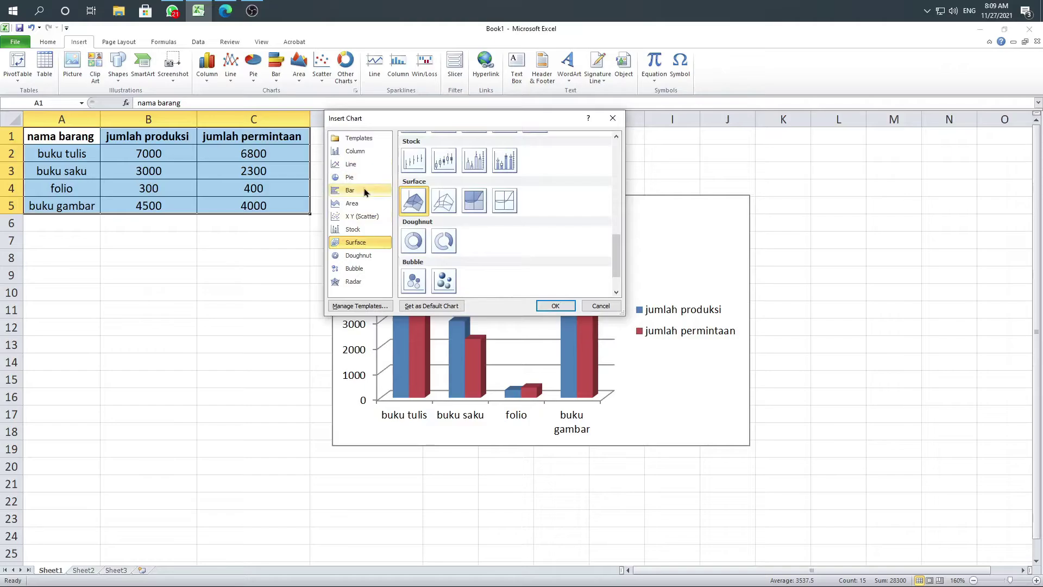
pyautogui.click(364, 190)
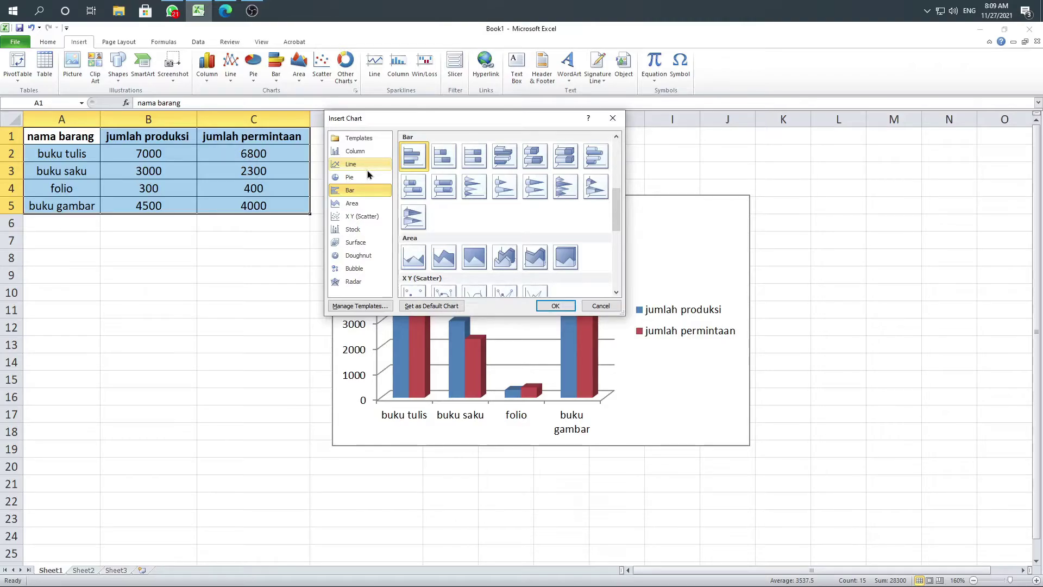
pyautogui.click(602, 306)
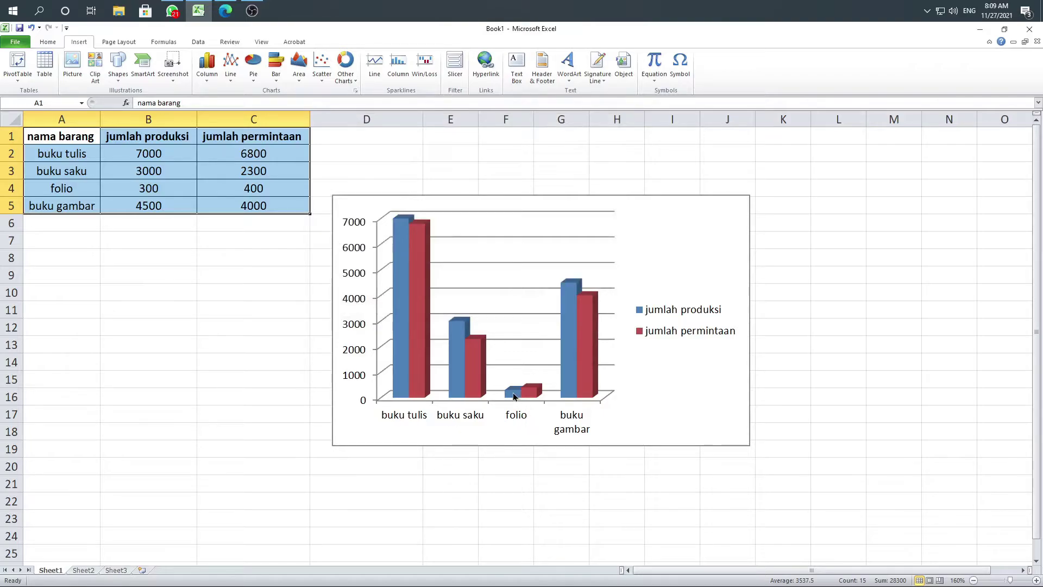
# Move the 3-D column chart from Sheet1 to its own new sheet, Chart1.
pyautogui.moveTo(515, 396)
pyautogui.click(526, 197)
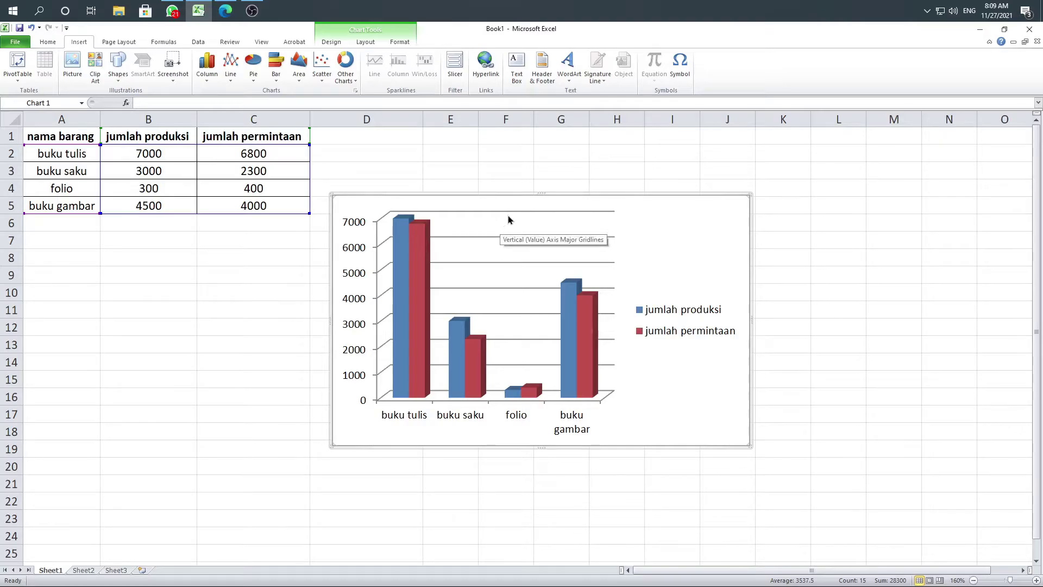
pyautogui.click(341, 44)
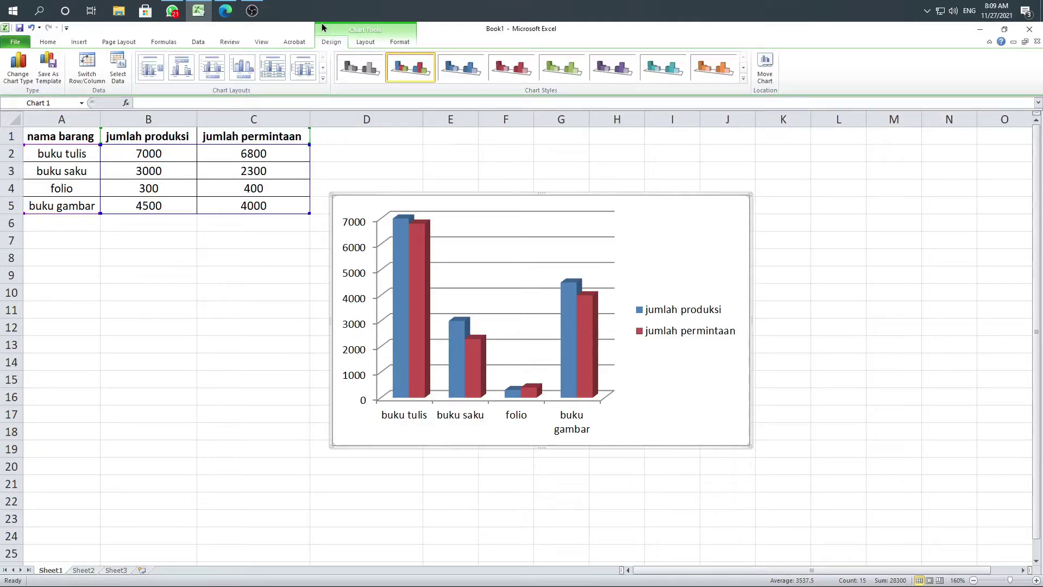
pyautogui.click(767, 69)
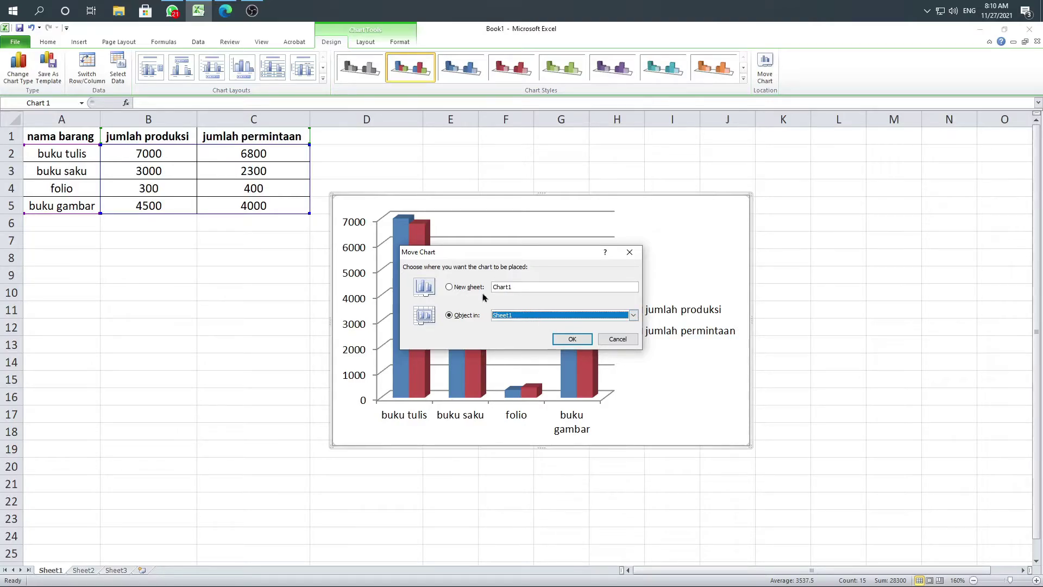
pyautogui.moveTo(517, 259); pyautogui.dragTo(754, 248)
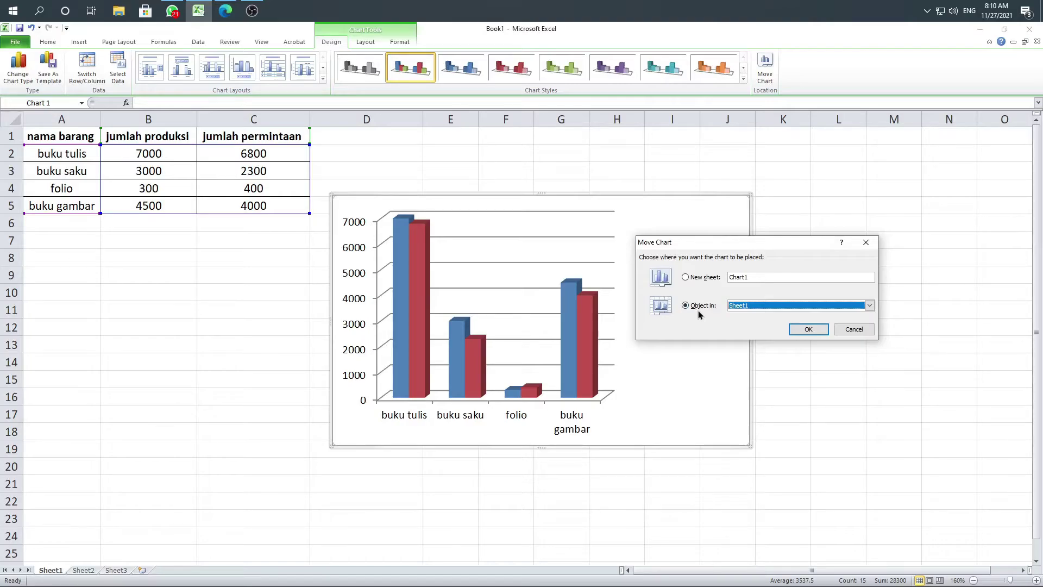
pyautogui.click(686, 278)
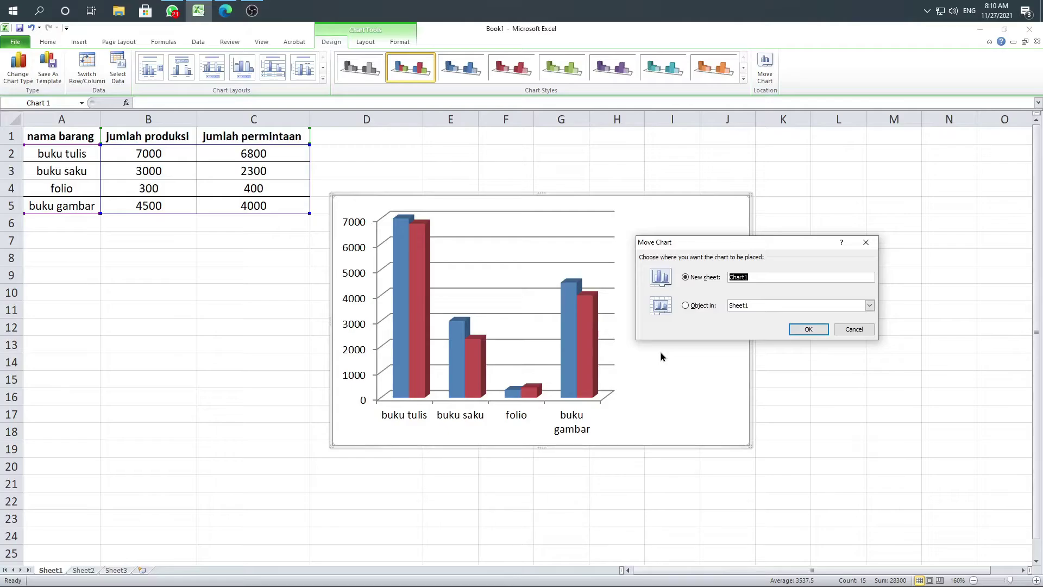
pyautogui.click(810, 333)
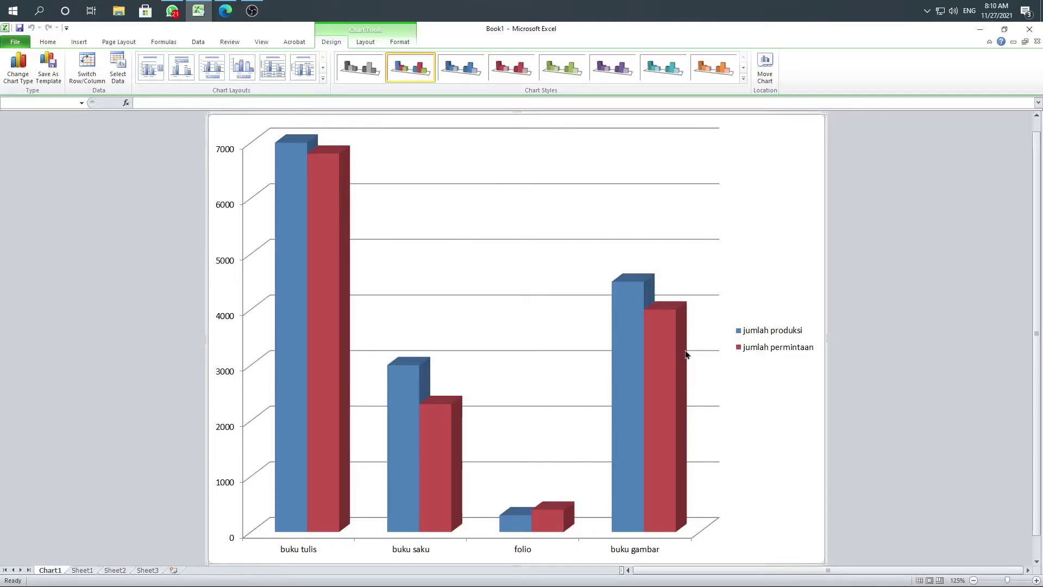
# Add a chart title above the columns using the Above Chart option.
pyautogui.scroll(-1, 710, 364)
pyautogui.scroll(2, 708, 350)
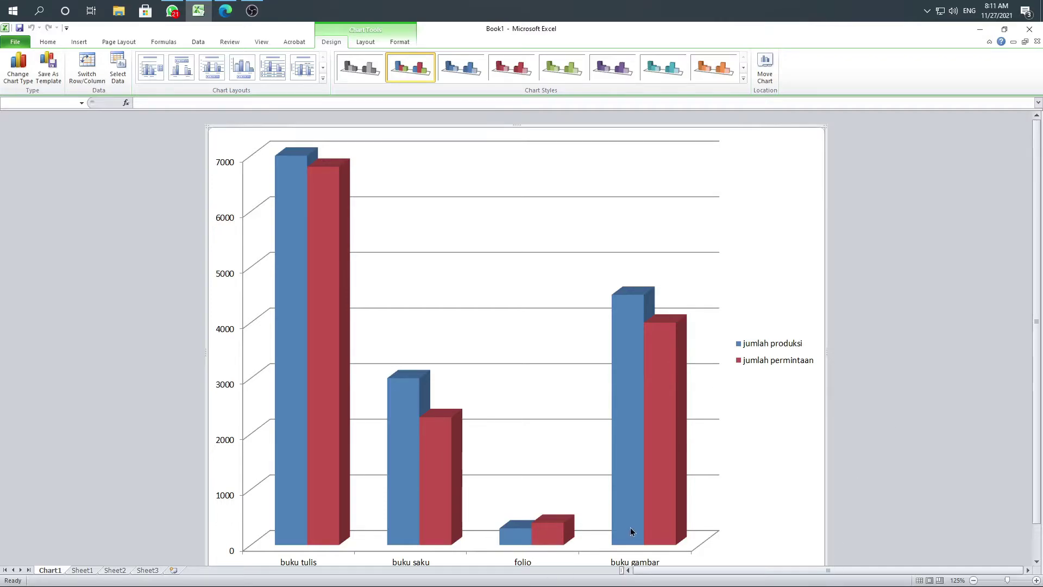
pyautogui.moveTo(631, 533)
pyautogui.click(364, 42)
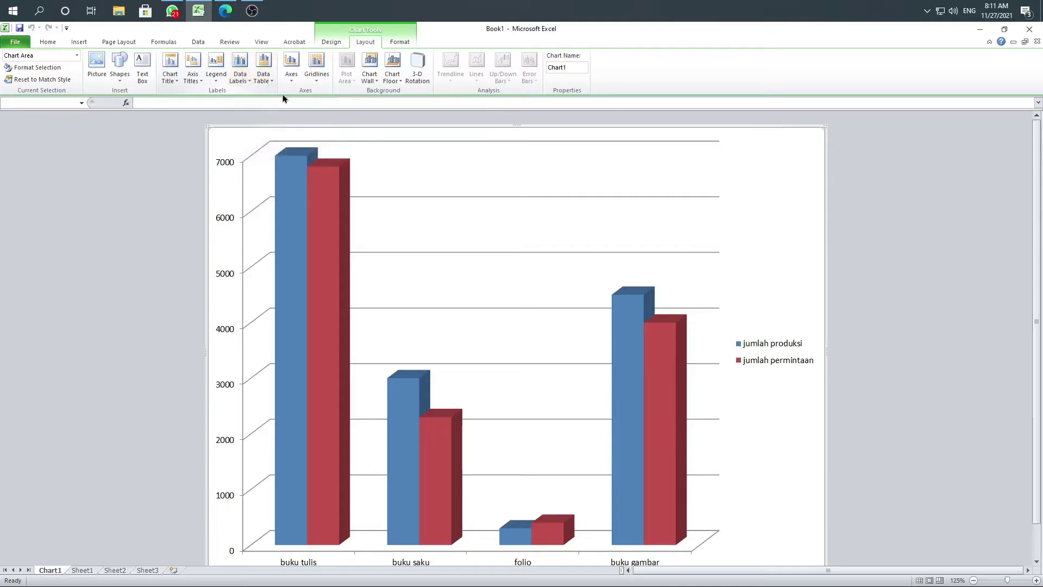
pyautogui.click(175, 63)
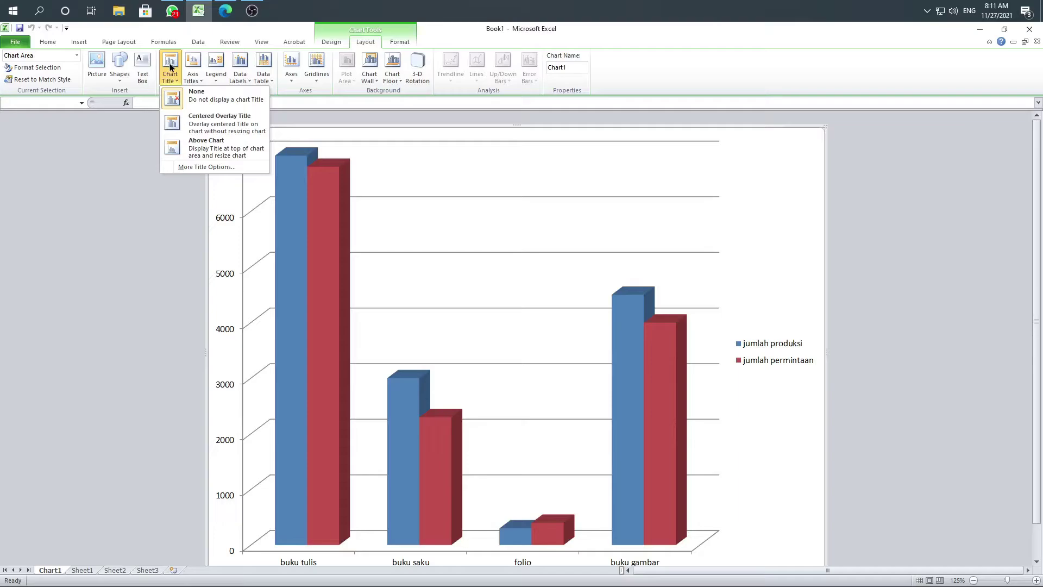
pyautogui.click(196, 150)
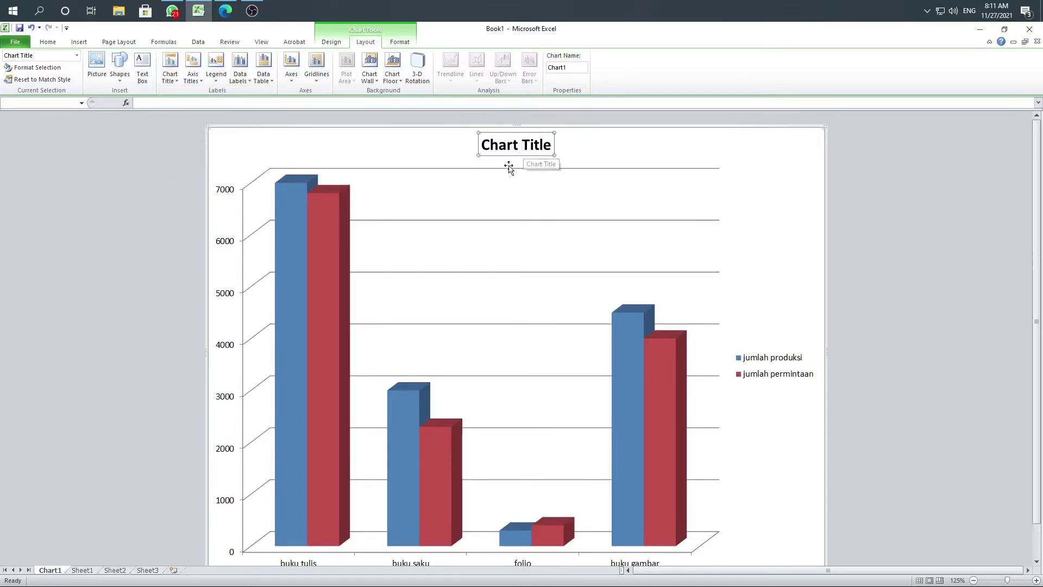
# Replace the placeholder chart title text with "PENJUALAN".
pyautogui.doubleClick(511, 144)
pyautogui.click(537, 144)
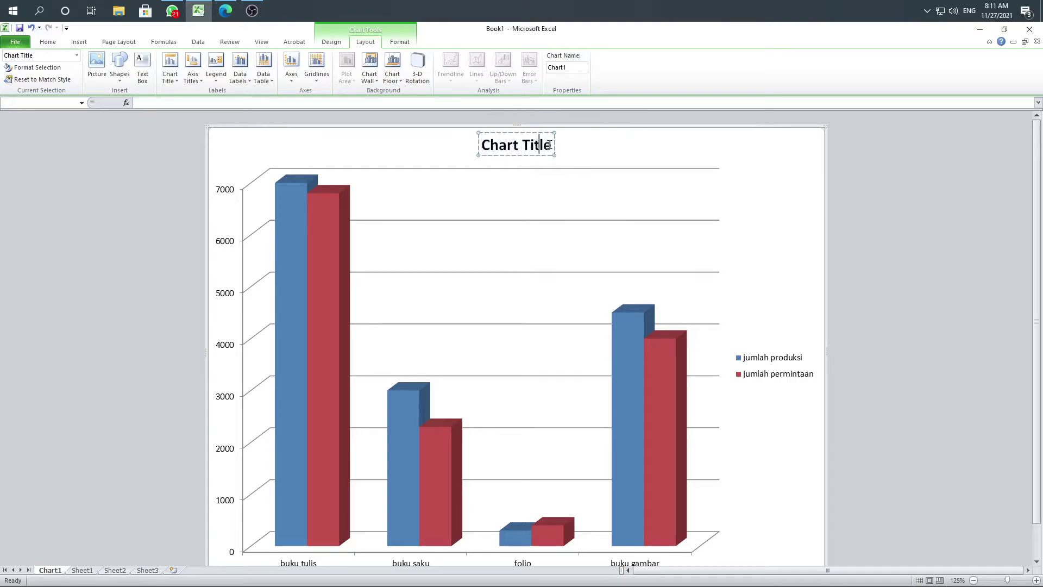
pyautogui.moveTo(549, 145); pyautogui.dragTo(487, 145)
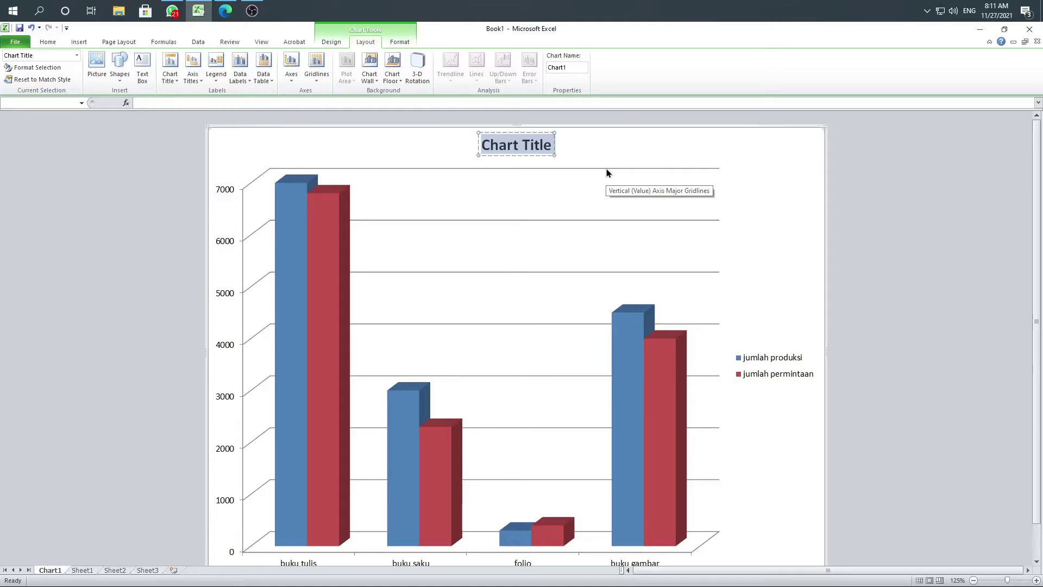
pyautogui.write('P')
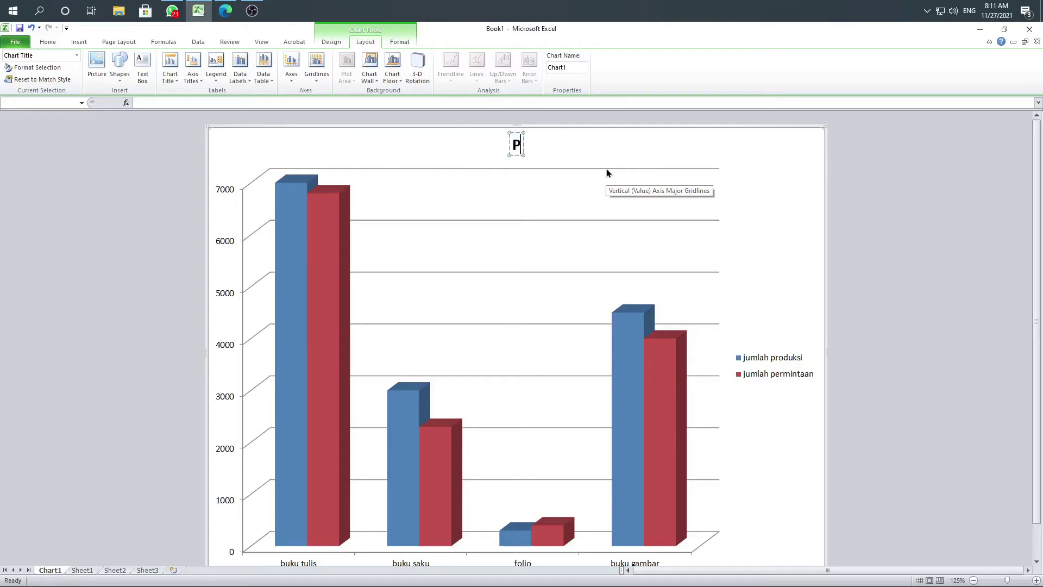
pyautogui.write('ENJUAL')
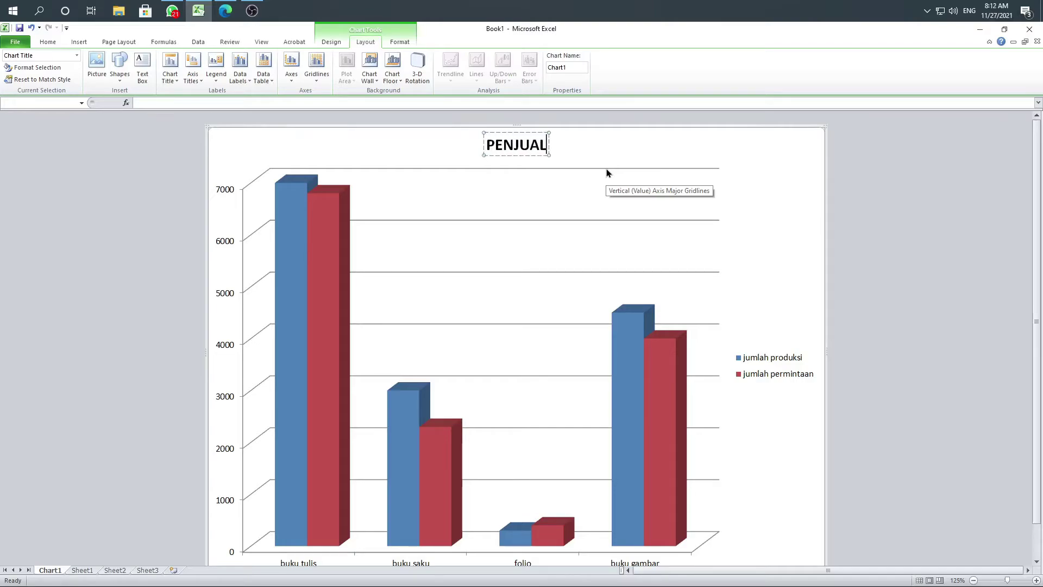
pyautogui.write('An')
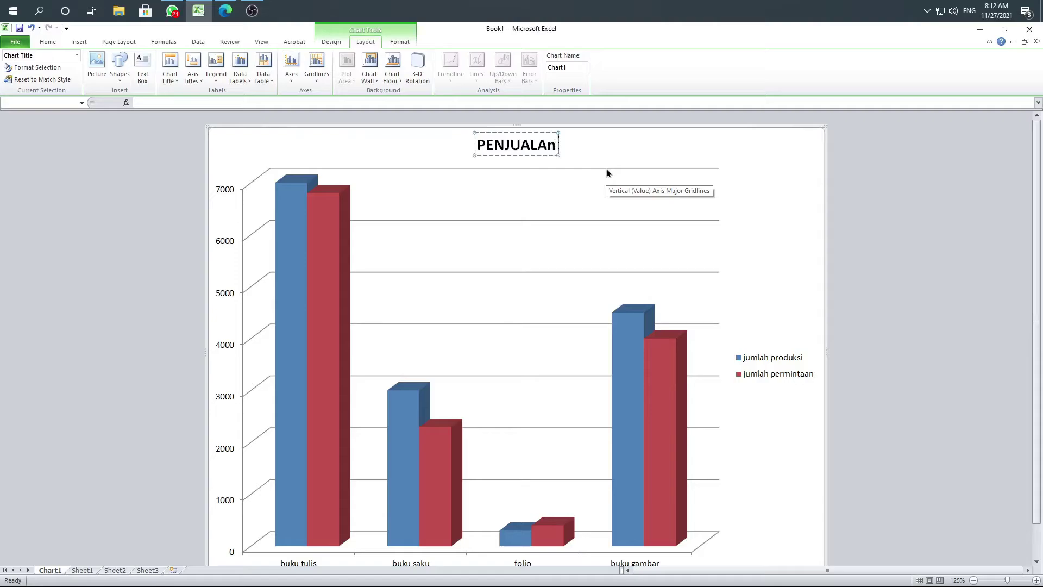
pyautogui.write('N')
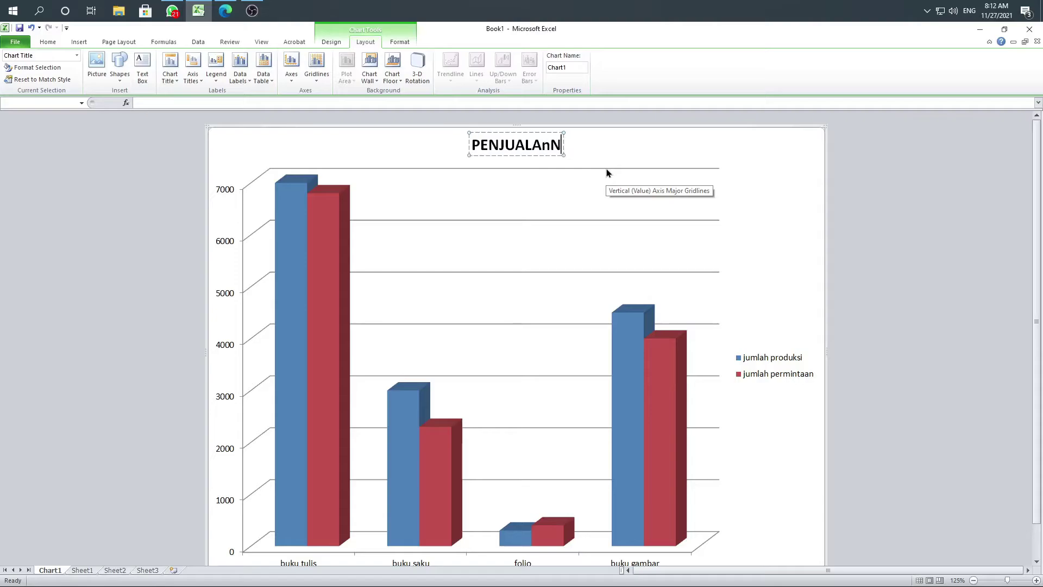
pyautogui.press('BackSpace')
pyautogui.press('BackSpace')
pyautogui.write('N')
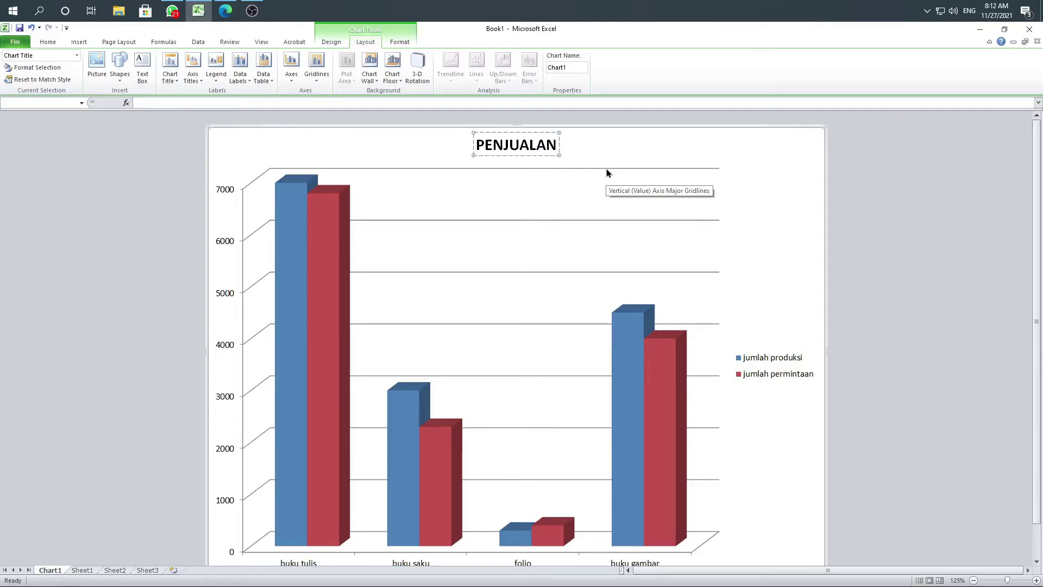
# Insert "LAPORAN" before the existing word so the chart title reads "LAPORAN PENJUALAN".
pyautogui.press('Left')
pyautogui.press('Left')
pyautogui.press('Left')
pyautogui.press('Left')
pyautogui.press('Left')
pyautogui.press('Left')
pyautogui.press('Left')
pyautogui.press('Left')
pyautogui.press('Left')
pyautogui.write('L')
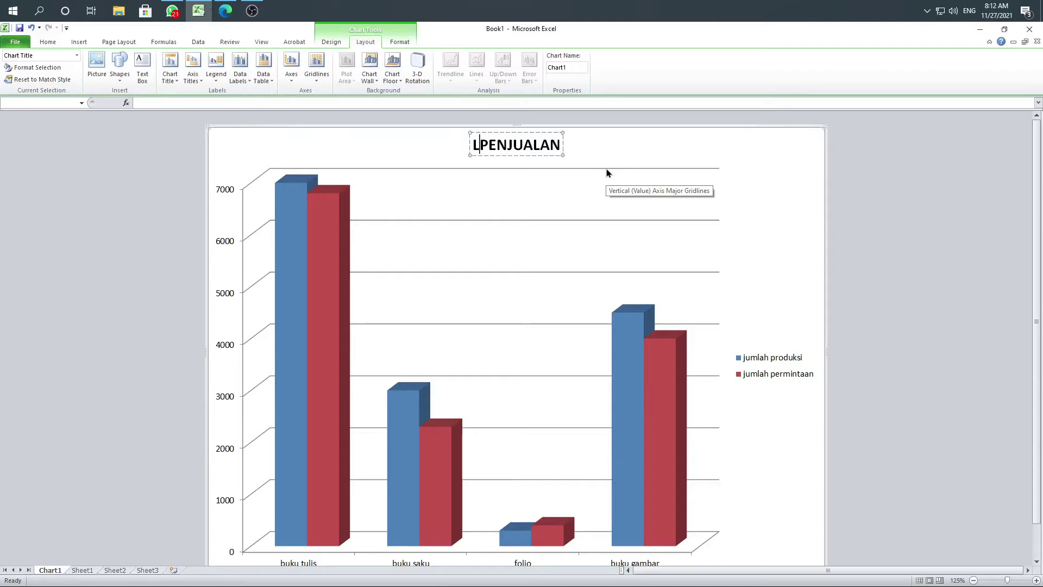
pyautogui.write('APORA')
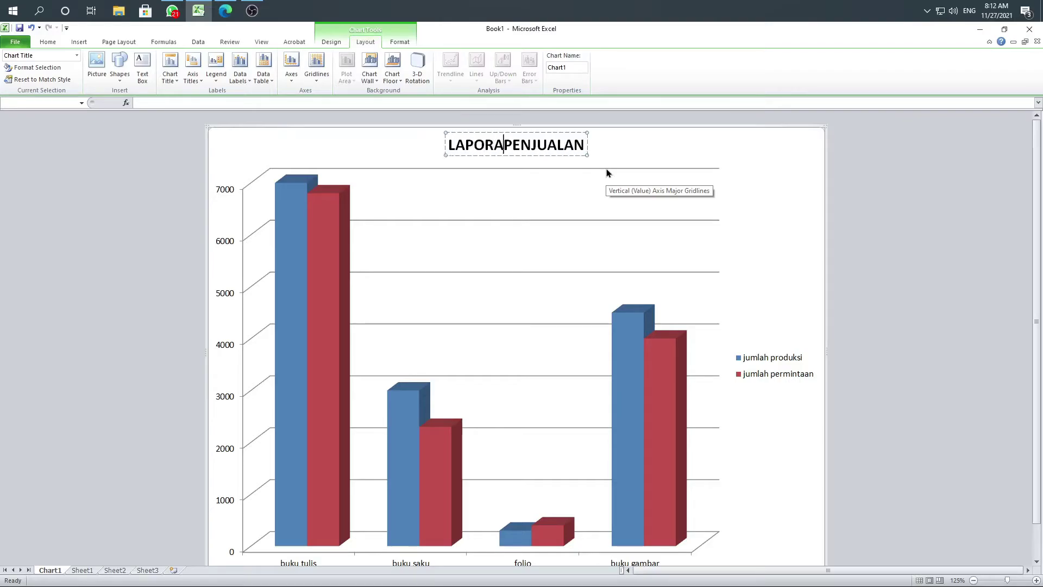
pyautogui.write('N')
pyautogui.click(920, 282)
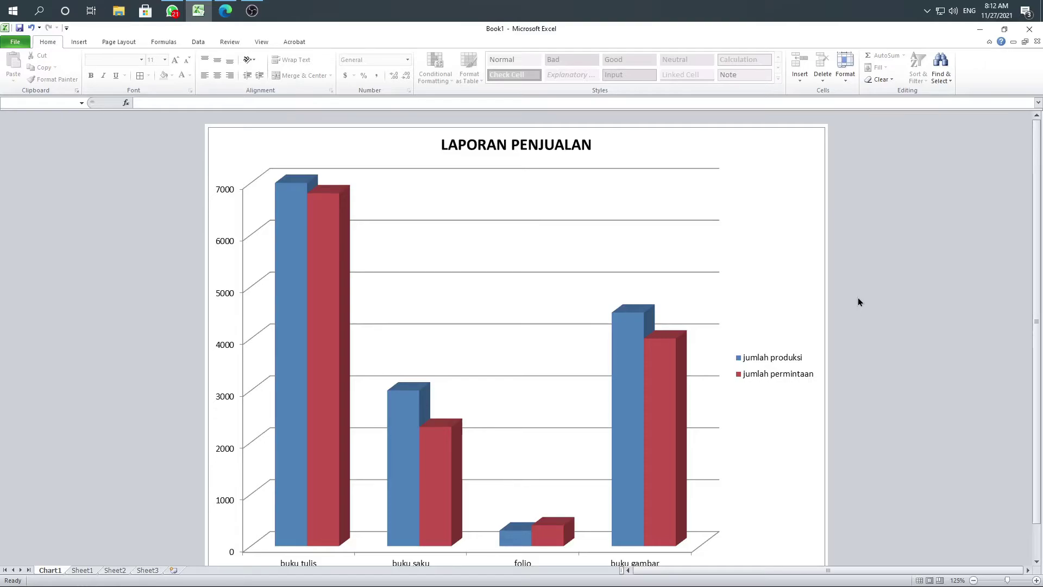
# Add a primary horizontal axis title with the Title Below Axis option.
pyautogui.click(325, 181)
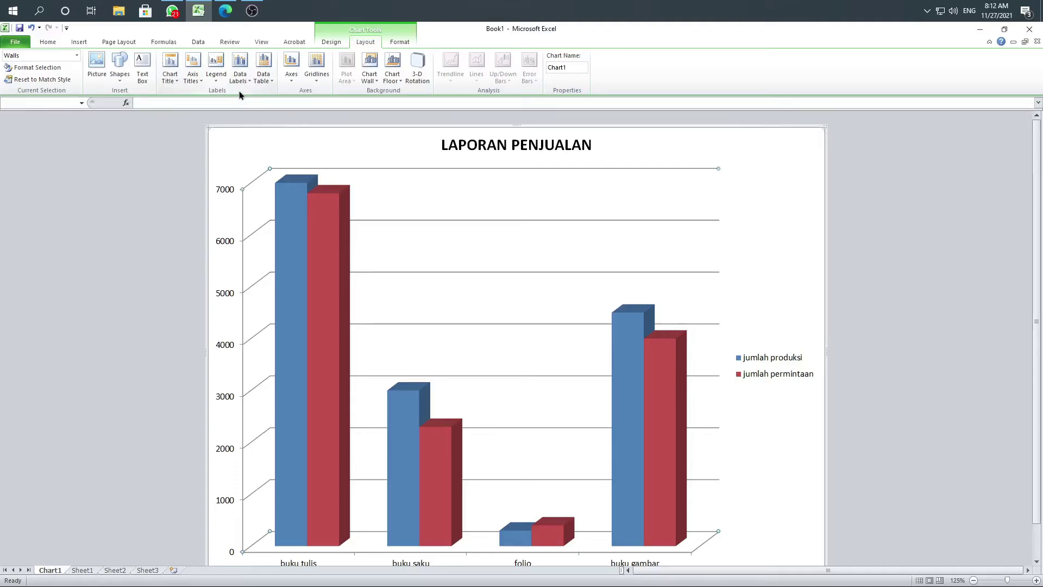
pyautogui.click(195, 80)
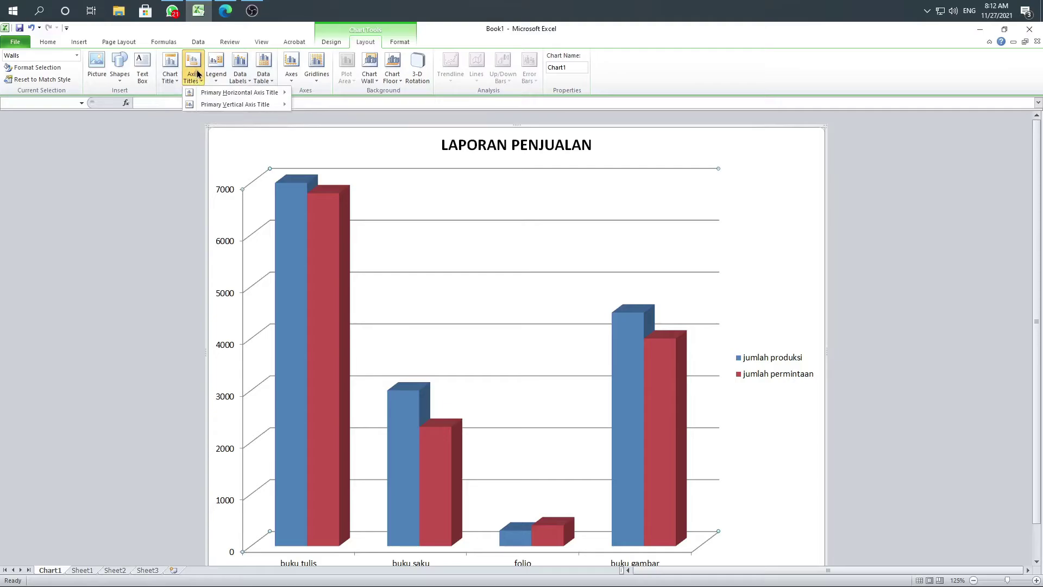
pyautogui.moveTo(220, 93)
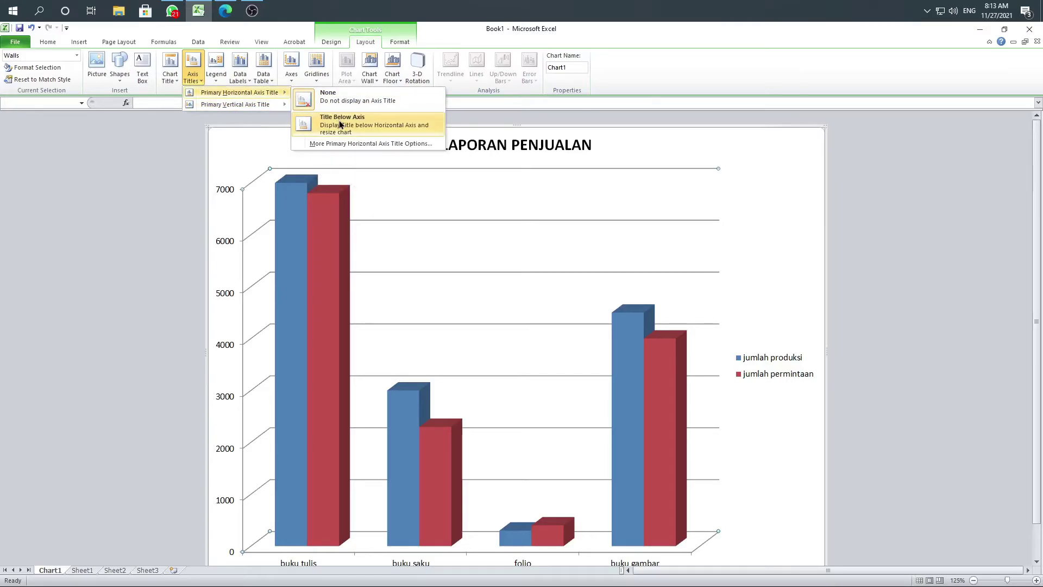
pyautogui.click(339, 124)
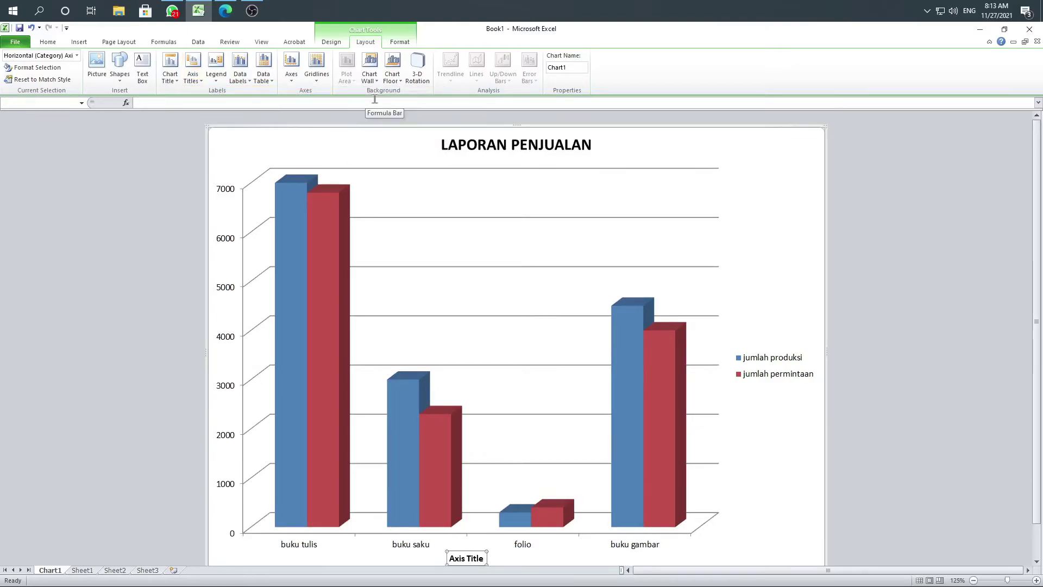
# Replace the placeholder text of the horizontal axis title with "NAMA BARANG".
pyautogui.doubleClick(480, 558)
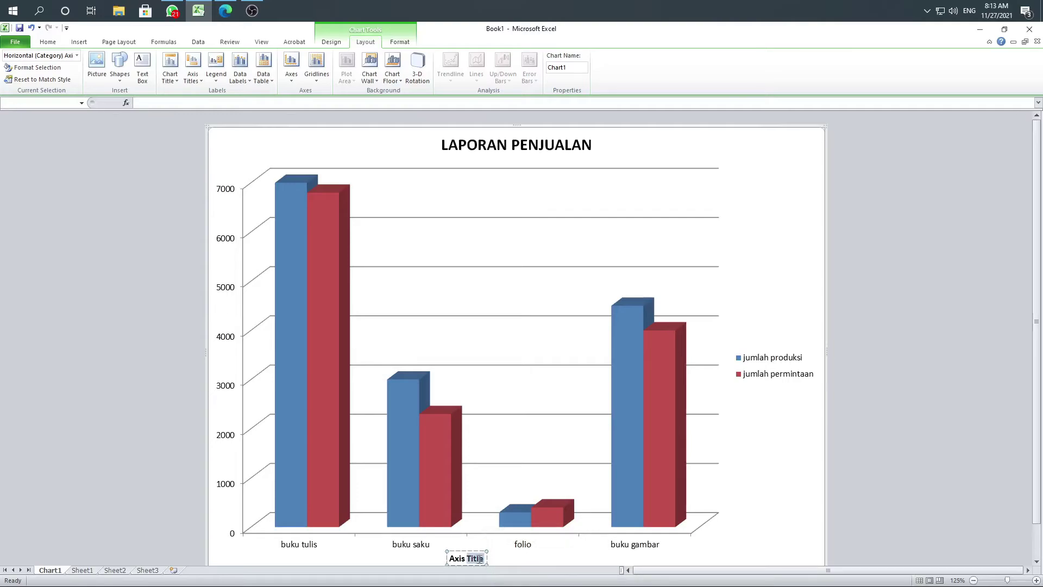
pyautogui.click(480, 558)
pyautogui.press('BackSpace')
pyautogui.press('BackSpace')
pyautogui.press('BackSpace')
pyautogui.press('BackSpace')
pyautogui.press('BackSpace')
pyautogui.press('BackSpace')
pyautogui.press('BackSpace')
pyautogui.press('BackSpace')
pyautogui.press('BackSpace')
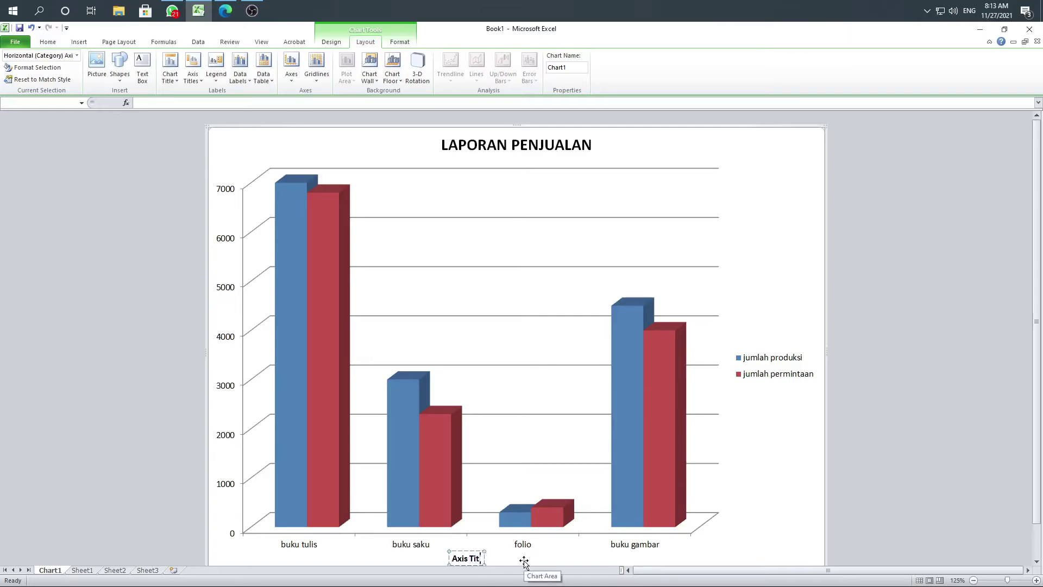
pyautogui.press('BackSpace')
pyautogui.write('nA')
pyautogui.press('BackSpace')
pyautogui.press('BackSpace')
pyautogui.write('nama')
pyautogui.press('BackSpace')
pyautogui.press('BackSpace')
pyautogui.press('BackSpace')
pyautogui.press('BackSpace')
pyautogui.write('NAMA BARANG')
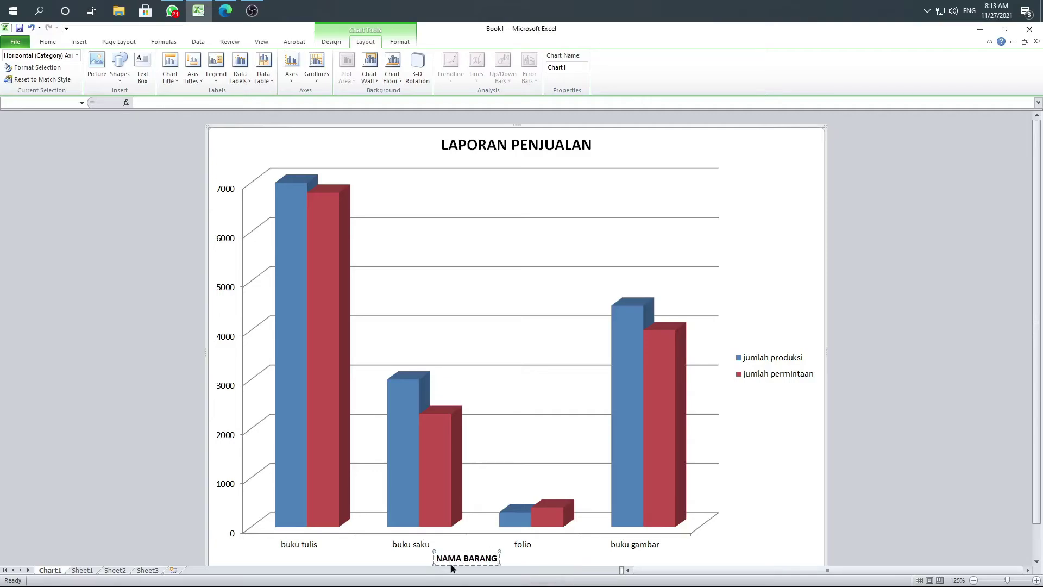
pyautogui.click(461, 549)
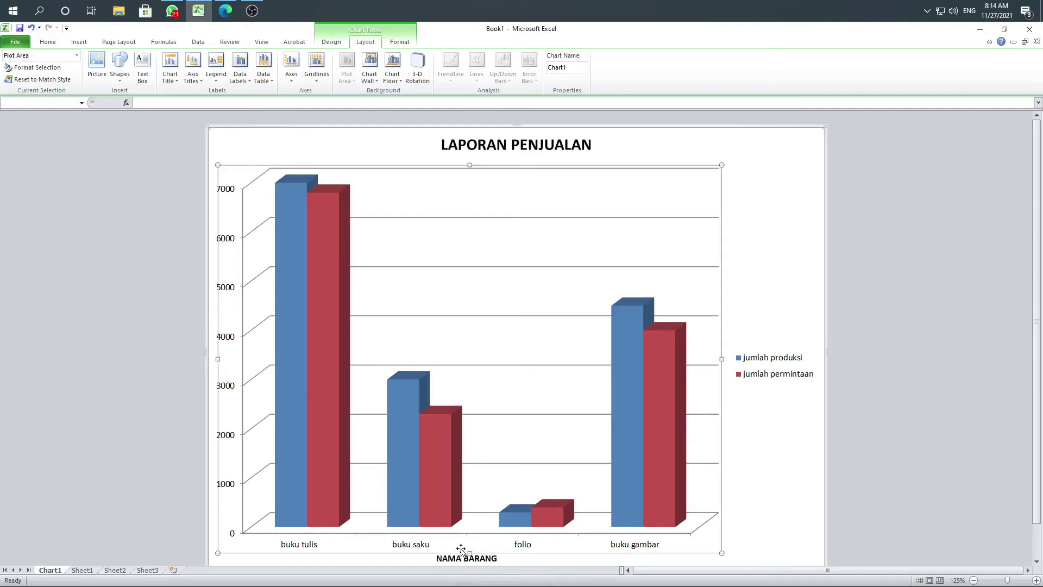
pyautogui.click(461, 558)
pyautogui.click(927, 447)
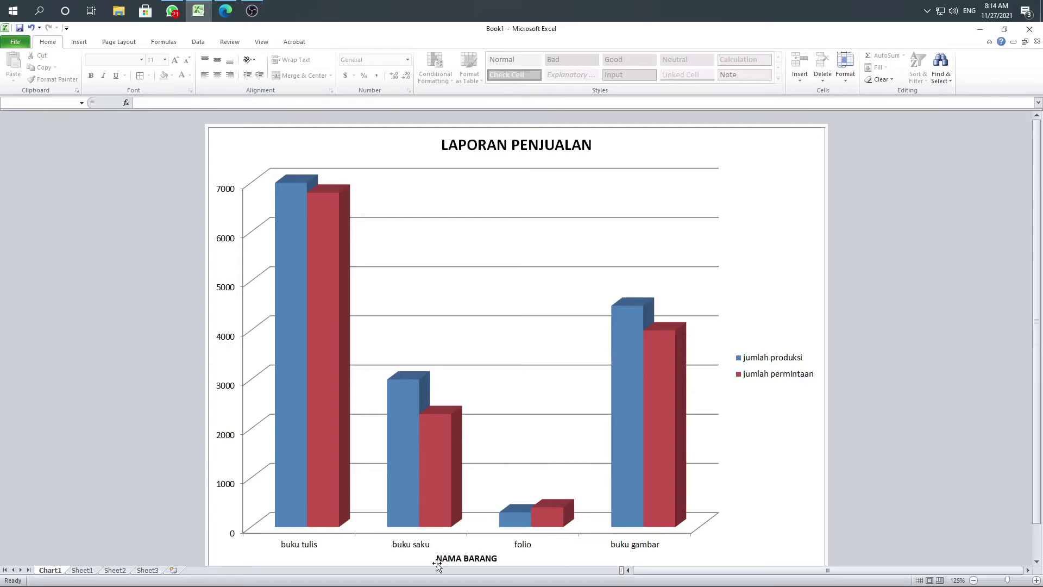
# Try the Alfa Slab One and Bahnschrift fonts on the horizontal axis title, and settle on Bahnschrift Light SemiCondensed.
pyautogui.click(460, 559)
pyautogui.click(48, 42)
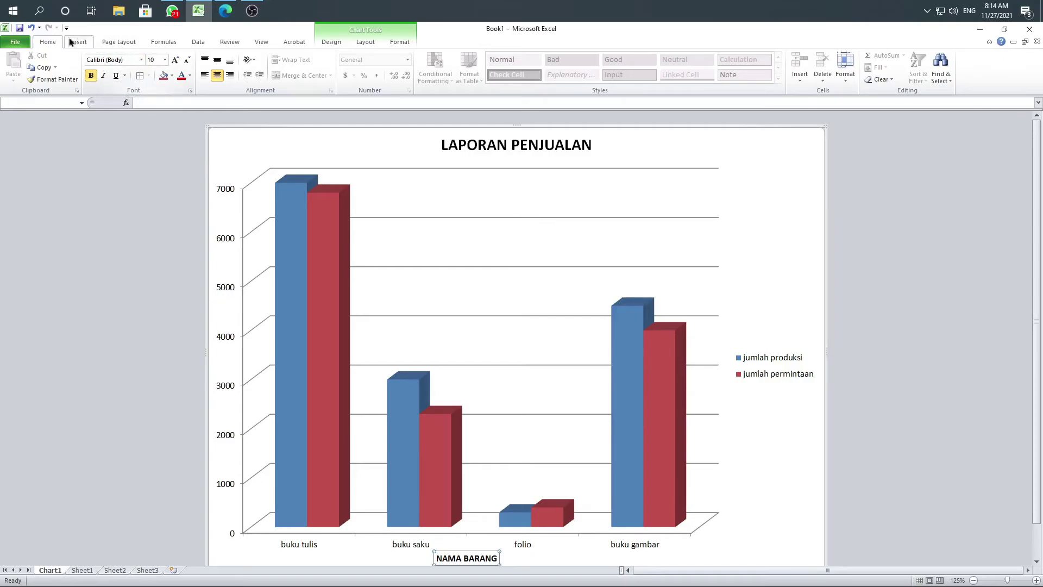
pyautogui.click(141, 60)
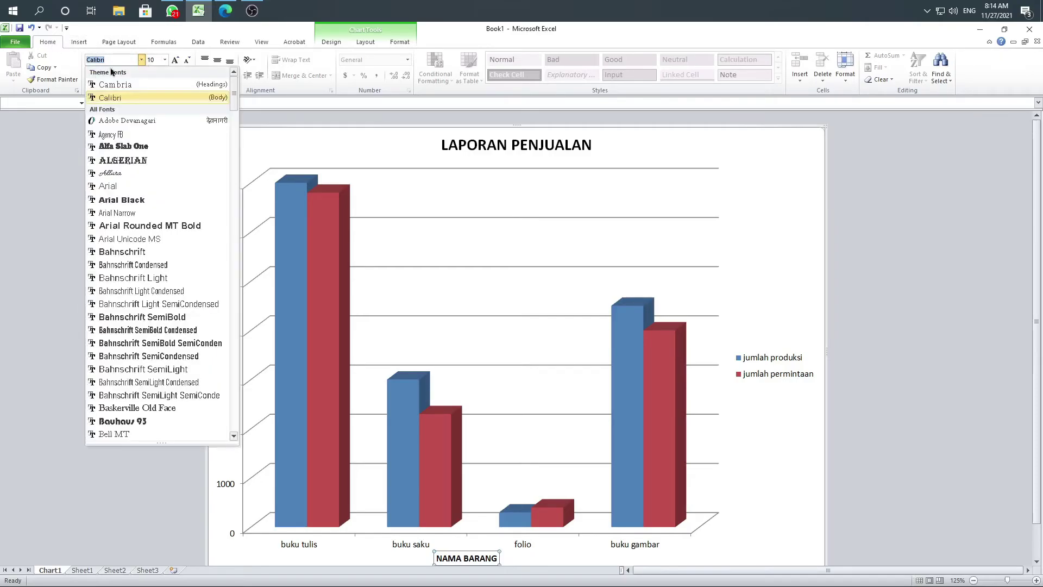
pyautogui.click(123, 146)
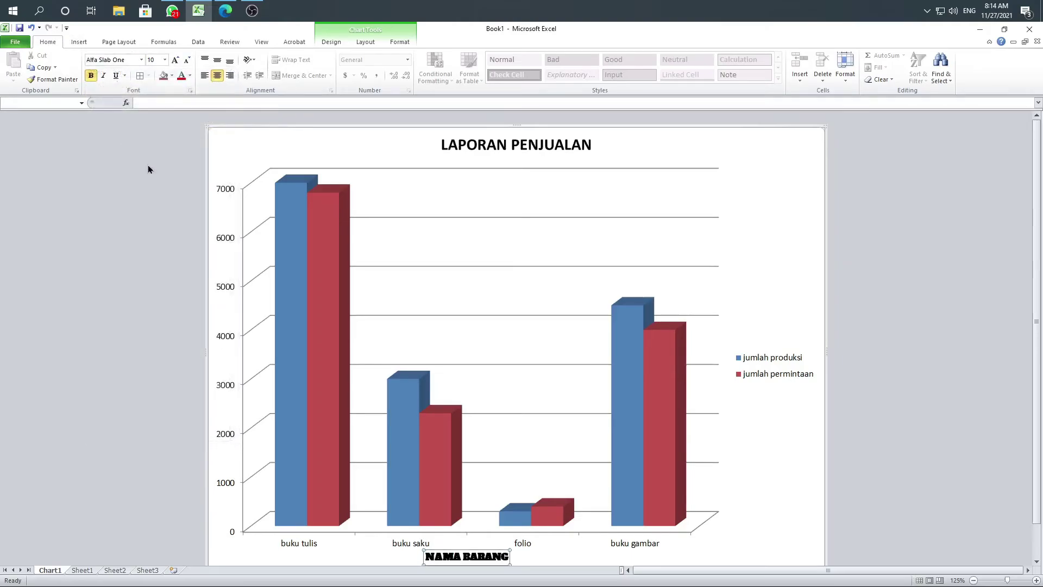
pyautogui.click(141, 60)
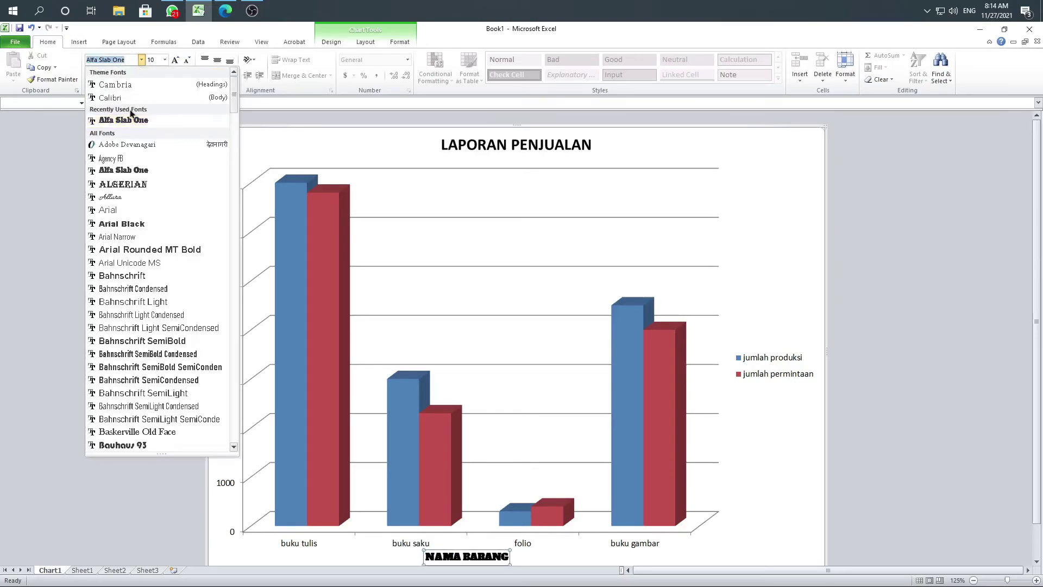
pyautogui.click(125, 275)
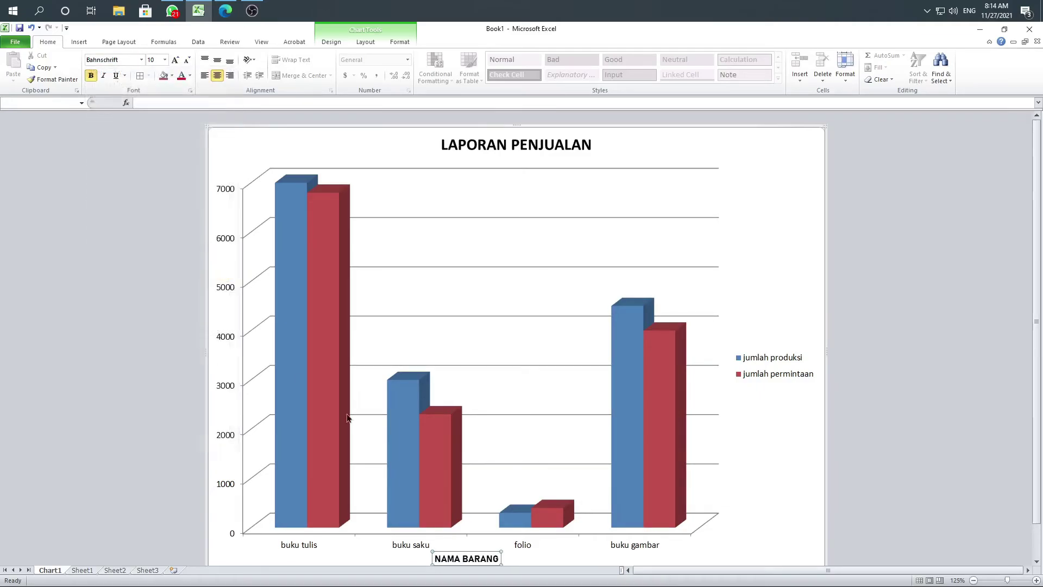
pyautogui.click(141, 59)
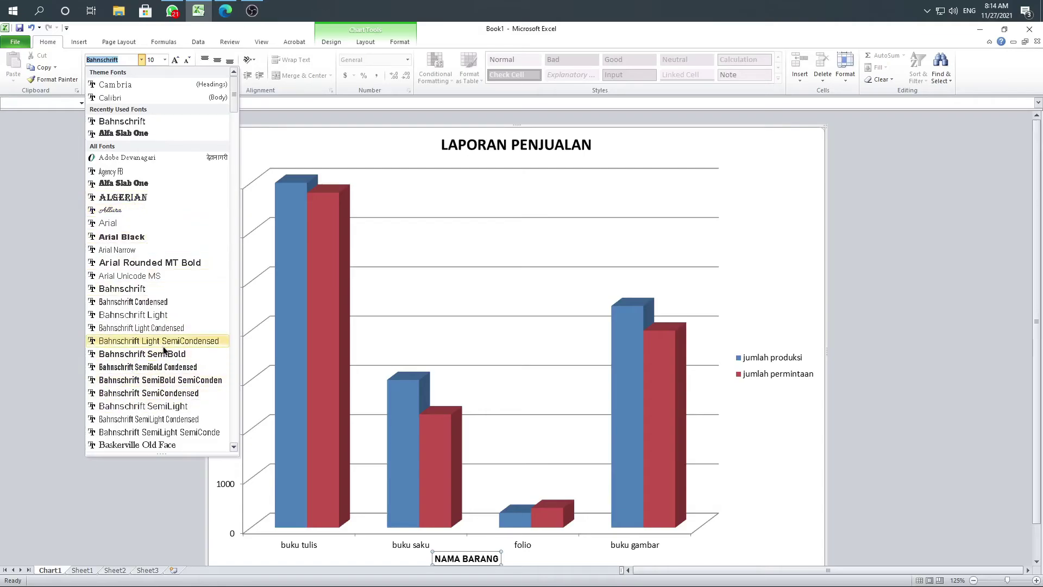
pyautogui.click(158, 341)
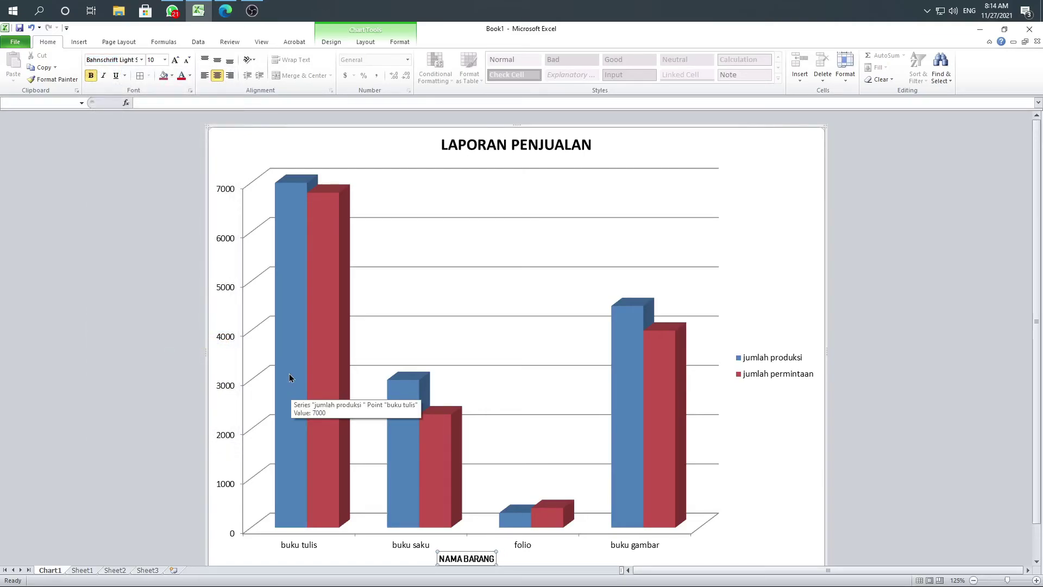
# Add a primary vertical axis title with the Vertical Title option.
pyautogui.click(373, 44)
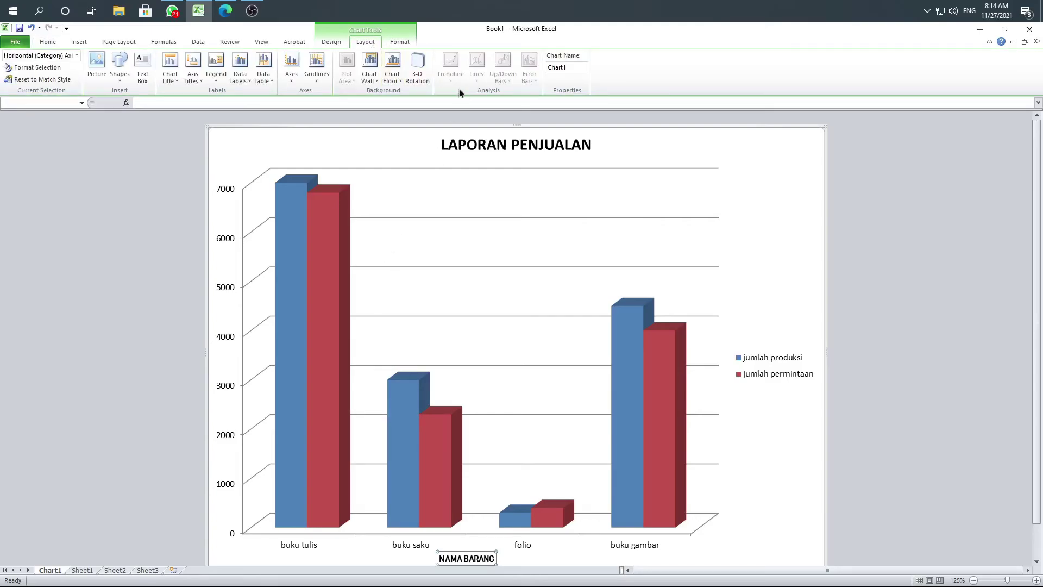
pyautogui.click(197, 81)
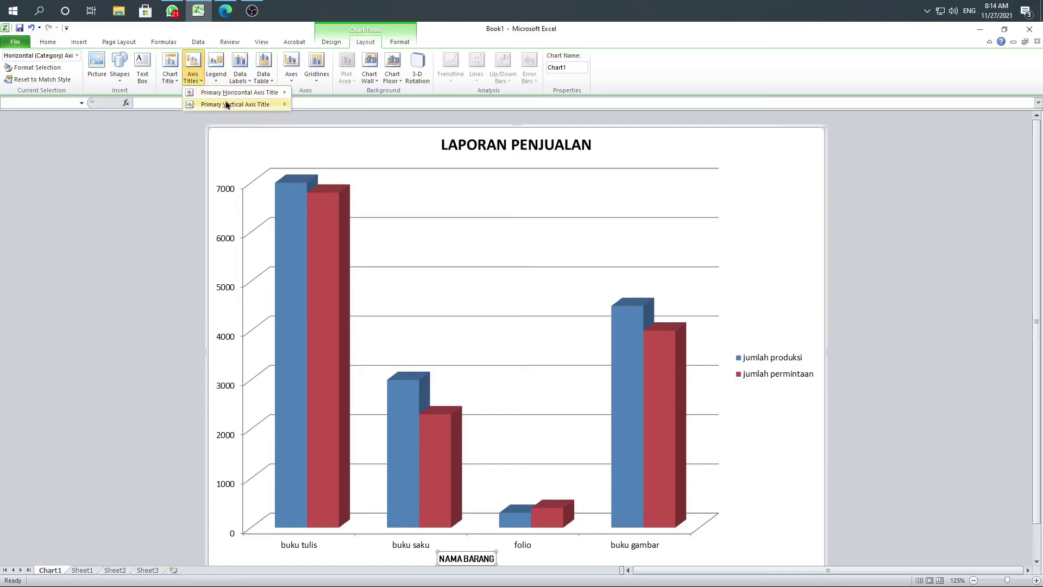
pyautogui.moveTo(226, 101)
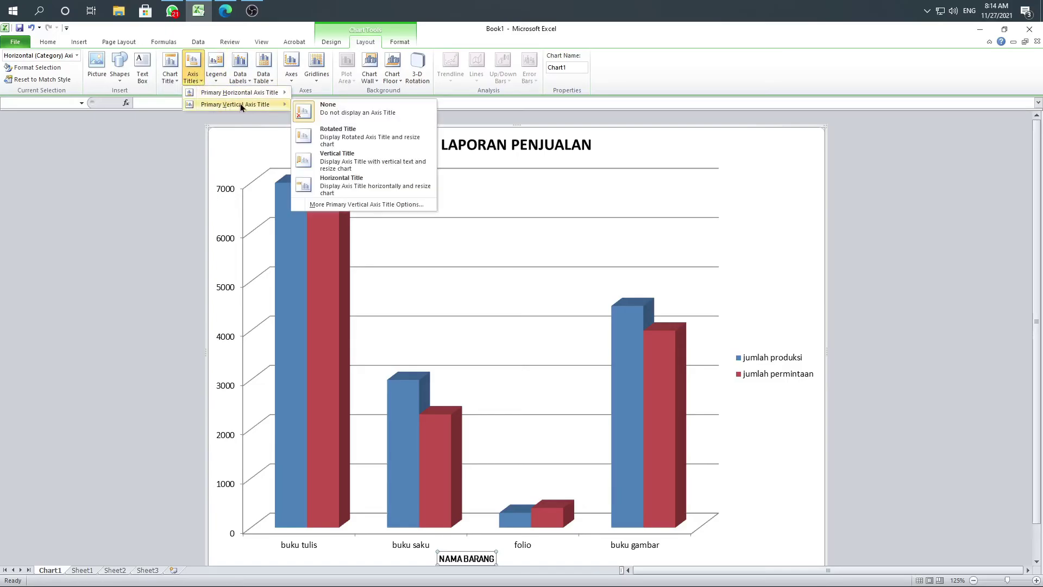
pyautogui.click(351, 162)
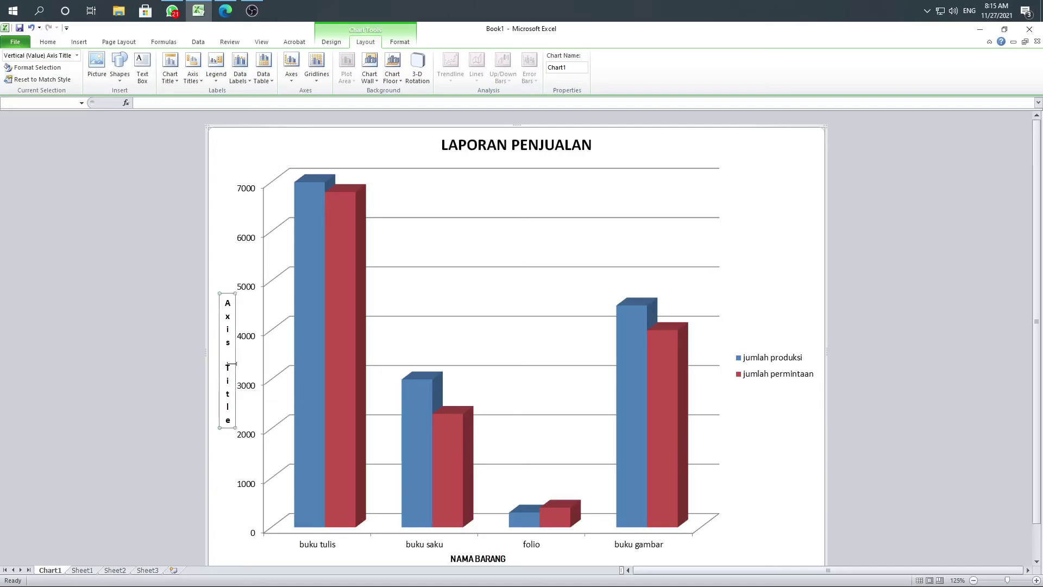
# Replace the placeholder text of the vertical axis title with "JUMLAH BARANG".
pyautogui.click(229, 297)
pyautogui.moveTo(229, 297); pyautogui.dragTo(217, 438)
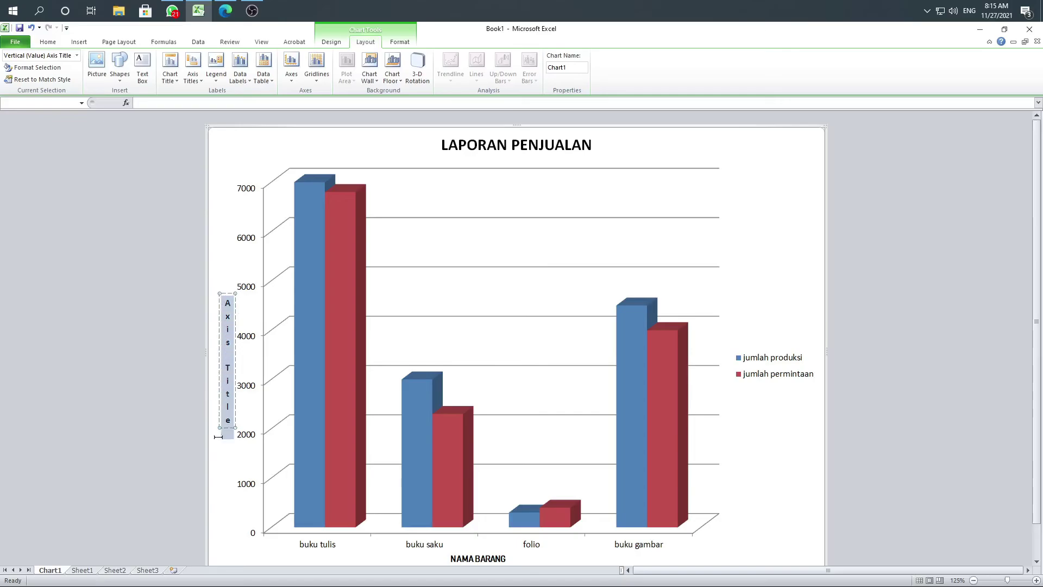
pyautogui.write('JU')
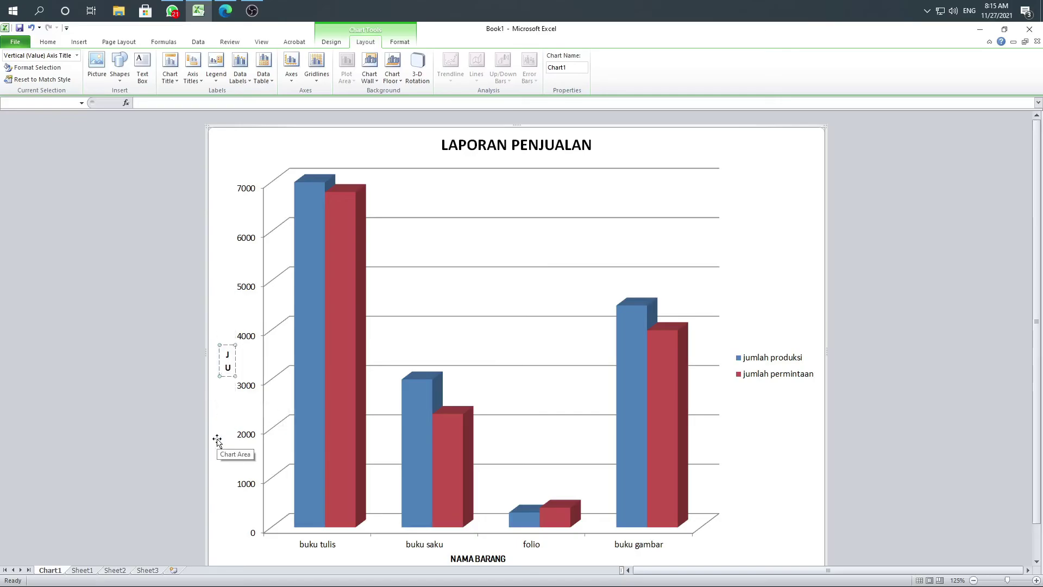
pyautogui.write('MLAH BA')
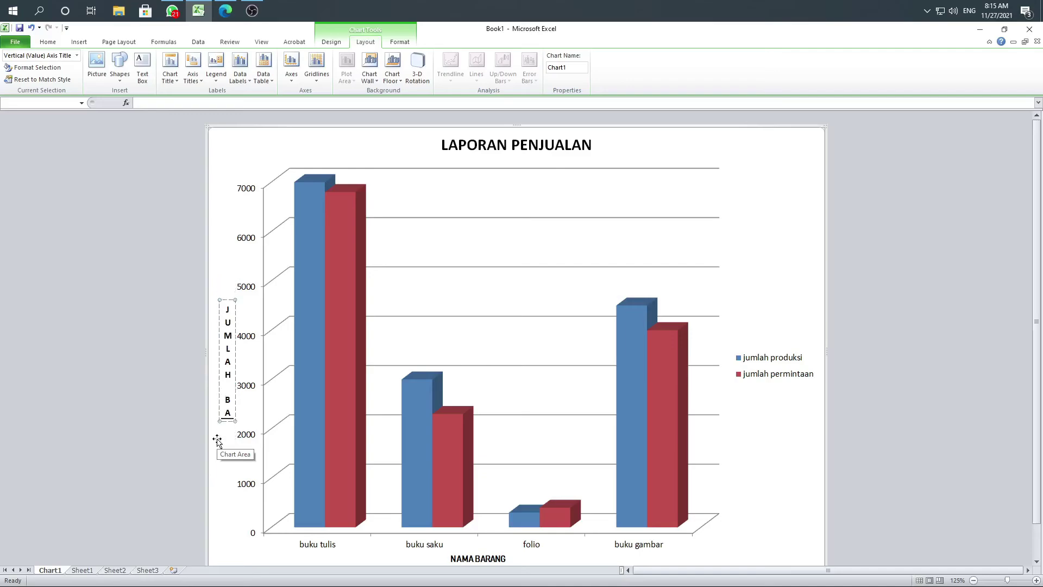
pyautogui.write('RANG')
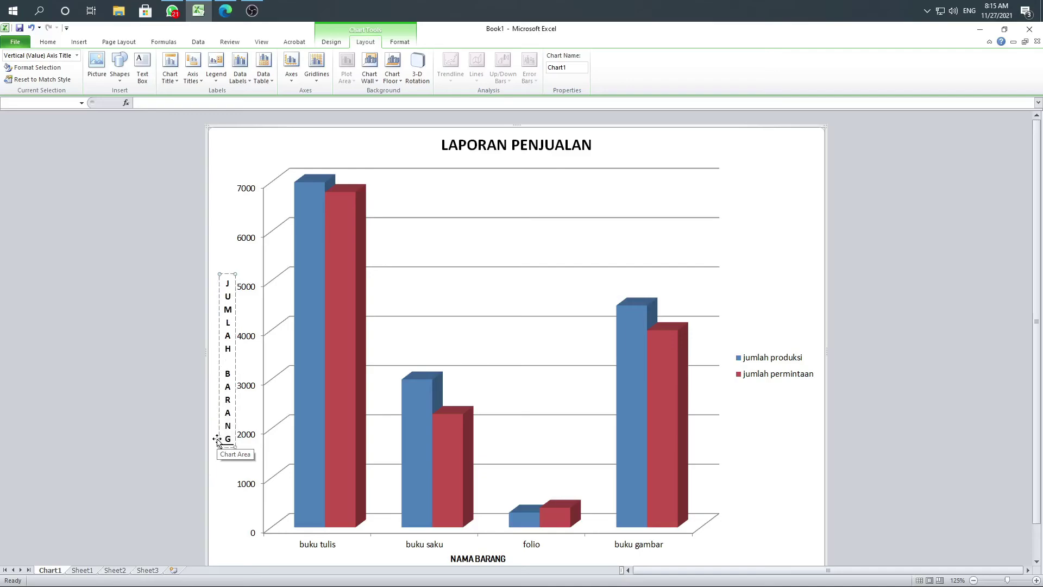
pyautogui.click(321, 372)
# Change the primary vertical axis title to the Rotated Title option and deselect the chart.
pyautogui.click(226, 375)
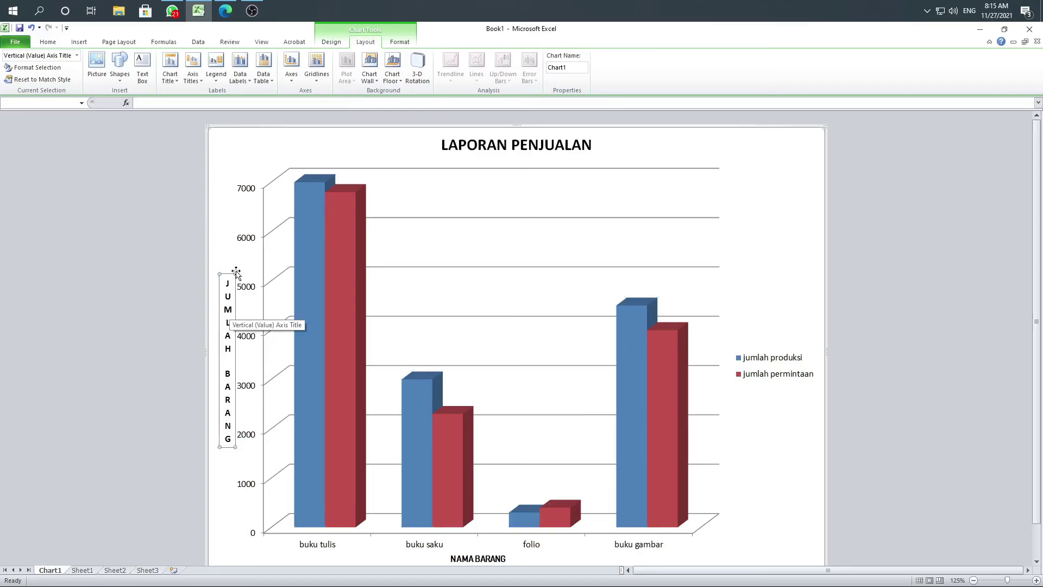
pyautogui.click(192, 76)
pyautogui.moveTo(249, 104)
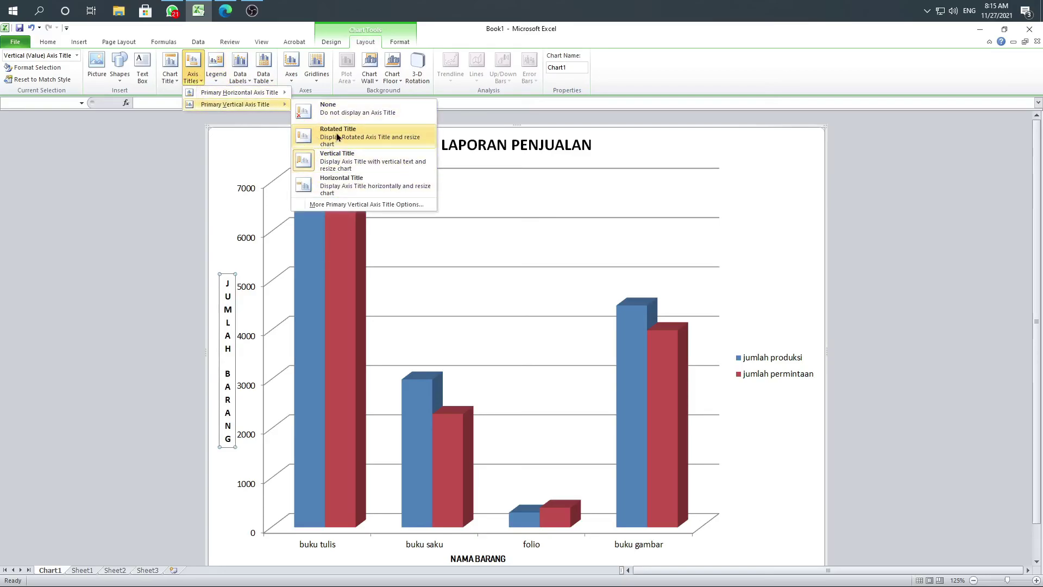
pyautogui.click(319, 142)
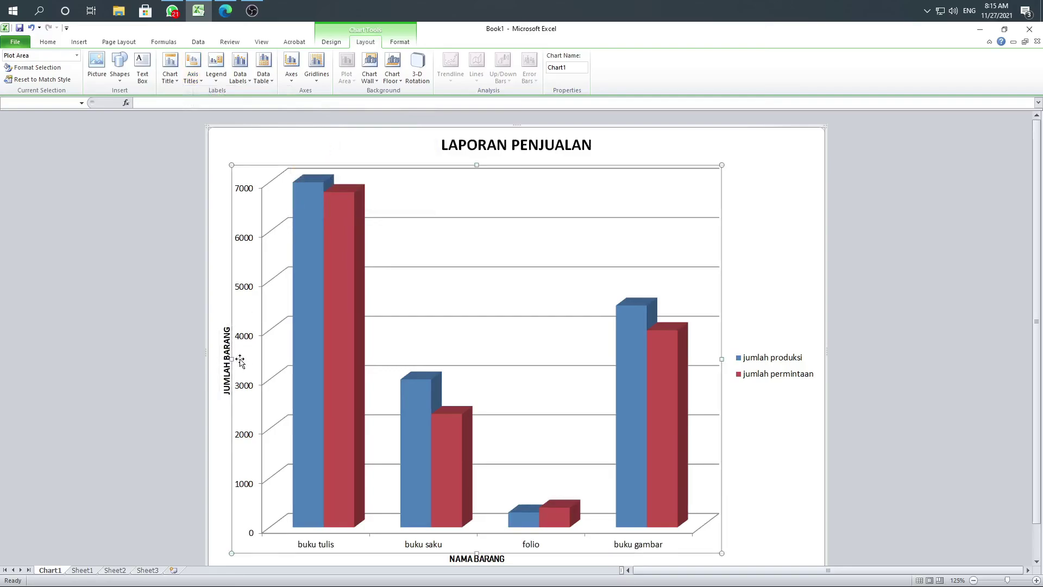
pyautogui.click(194, 321)
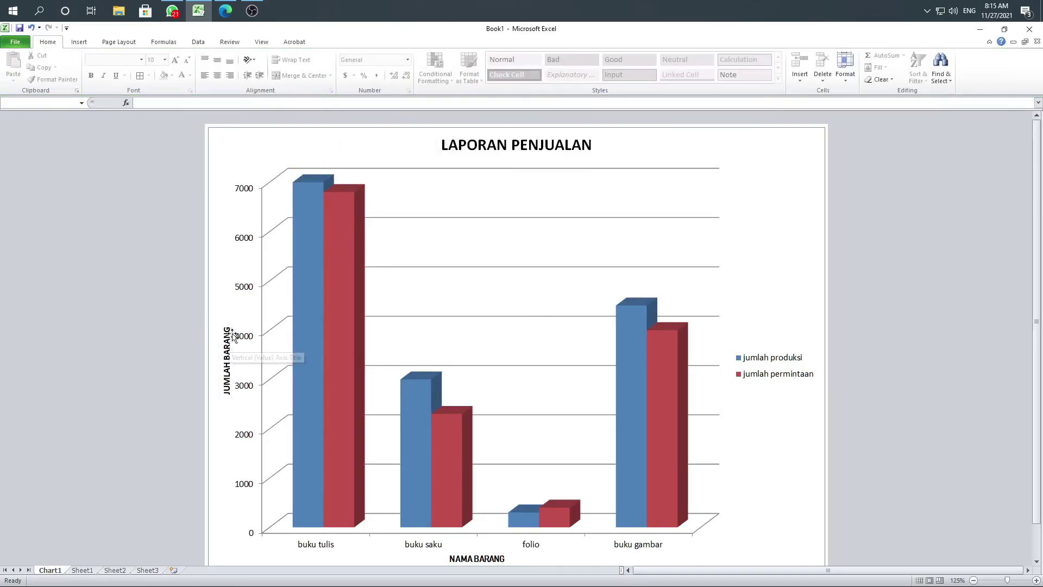